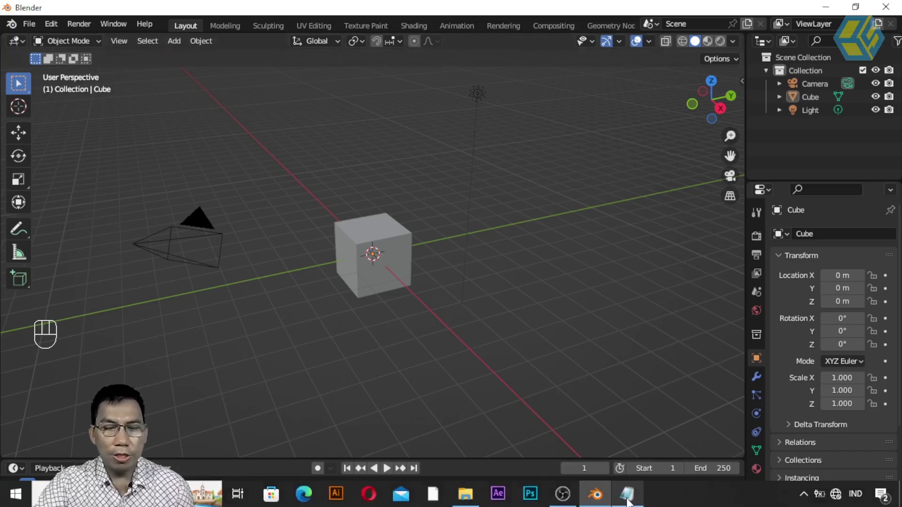
- Read the add-on name in the Notepad note and look for Sapling Tree Gen among the curve objects that can be added
click(627, 502)
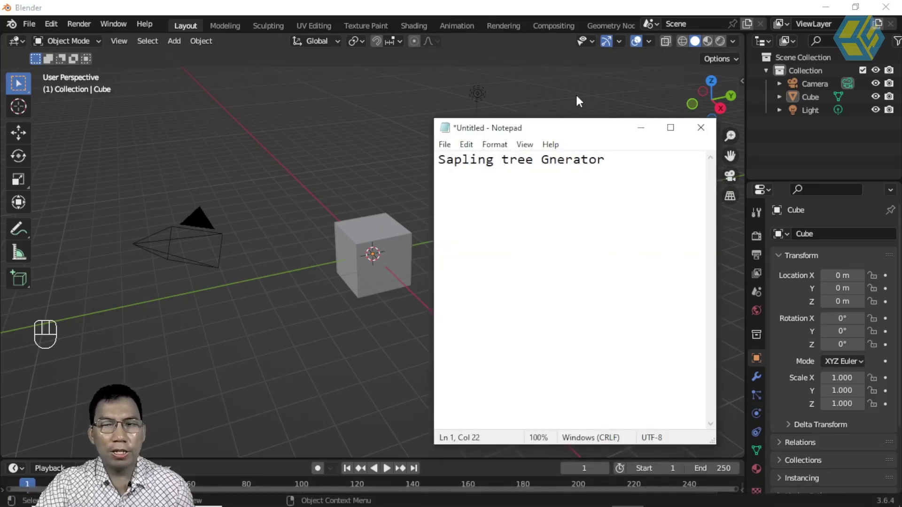
click(641, 129)
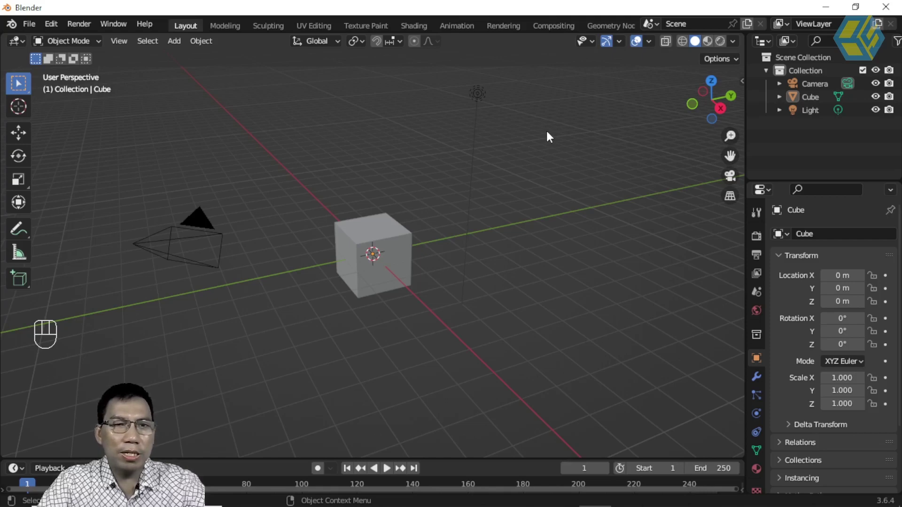
key(n)
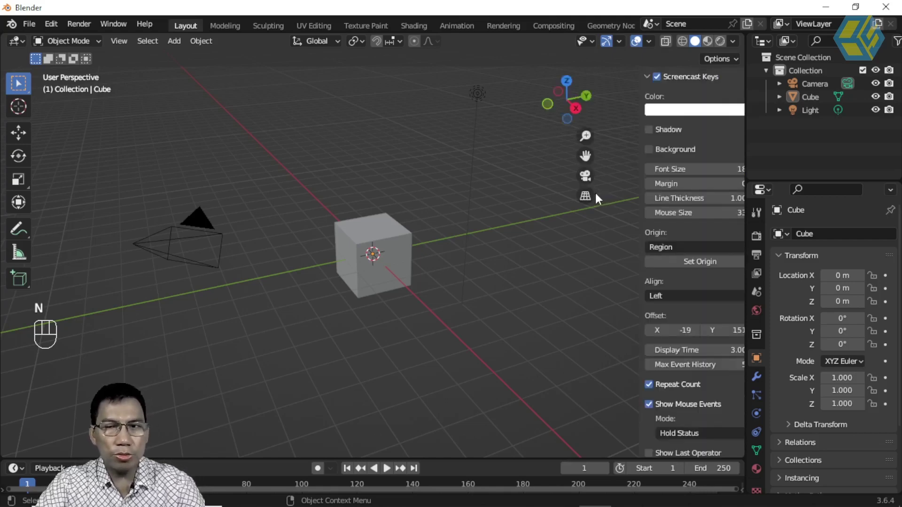
key(n)
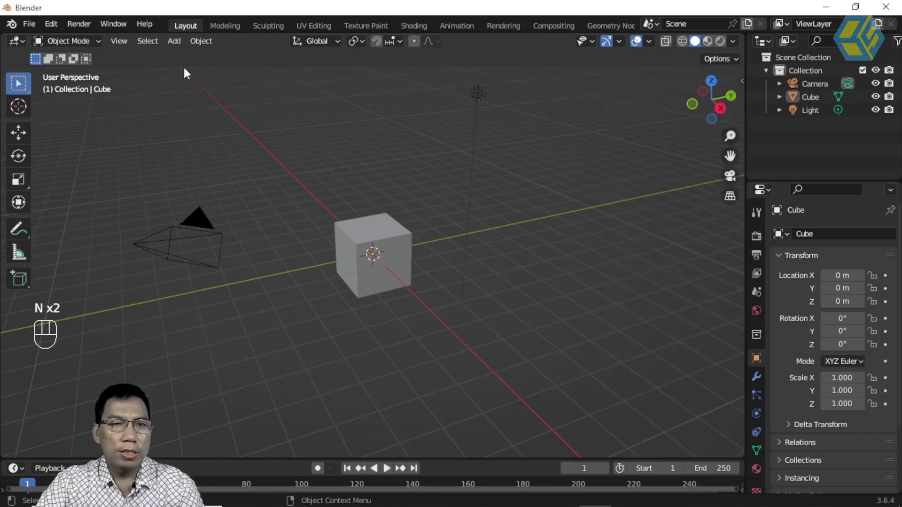
click(173, 40)
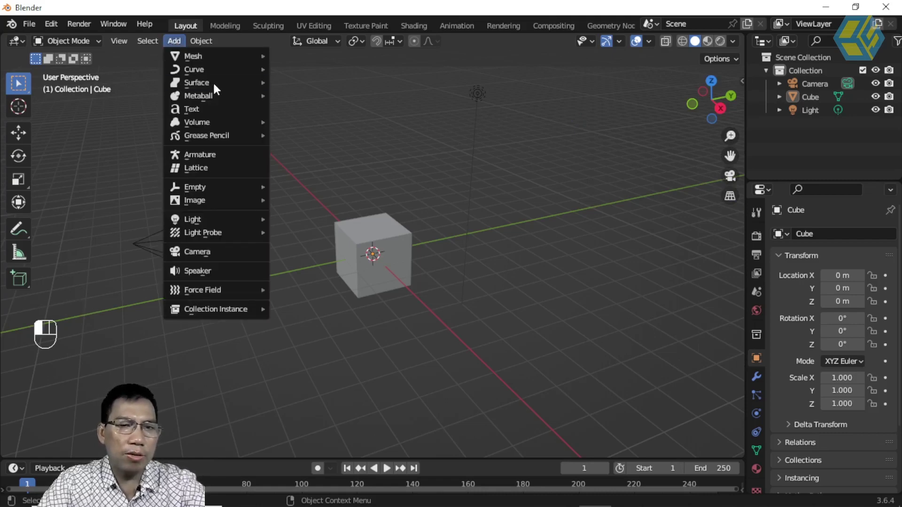
mouse_move(207, 70)
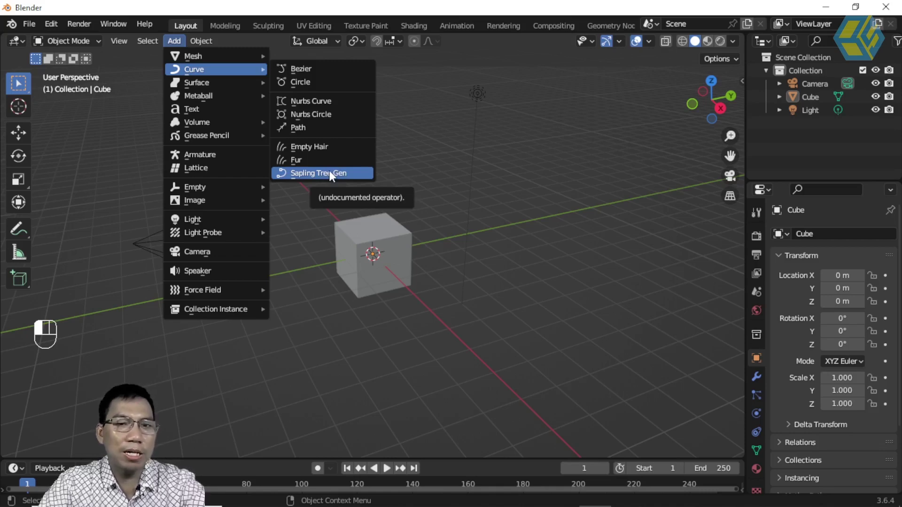
- Search the add-ons in Blender's preferences for "Sapling tree"
click(70, 22)
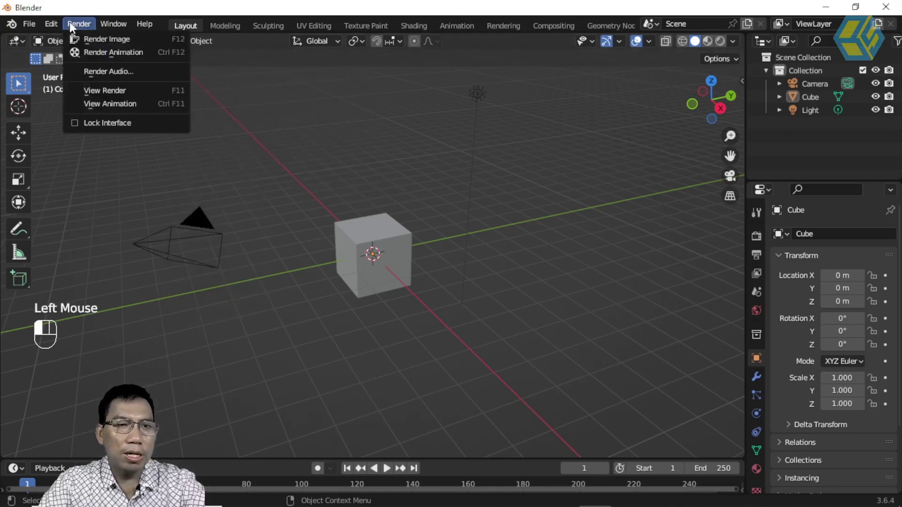
click(52, 22)
click(84, 213)
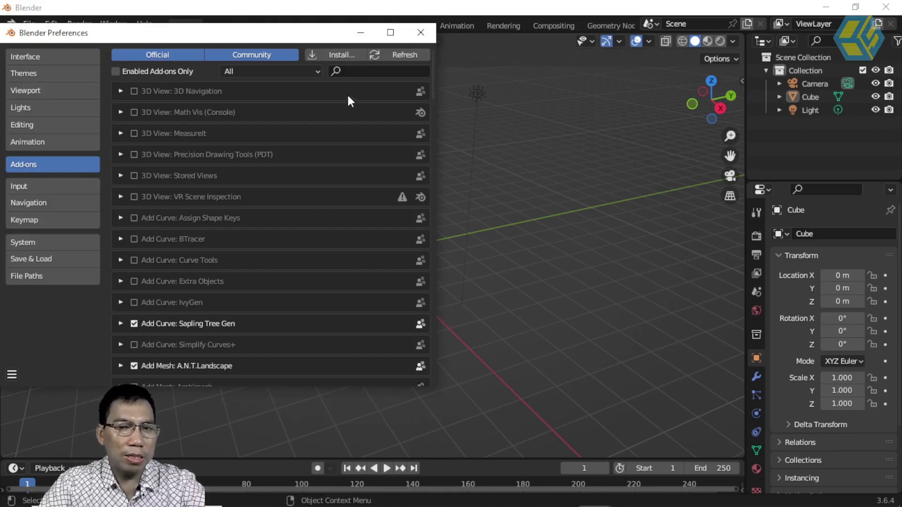
click(356, 71)
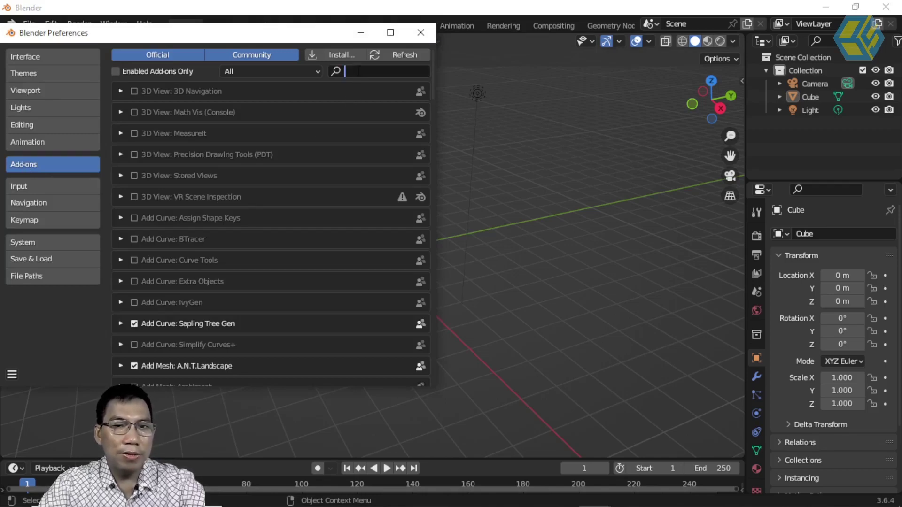
text(apling tree Gnerator)
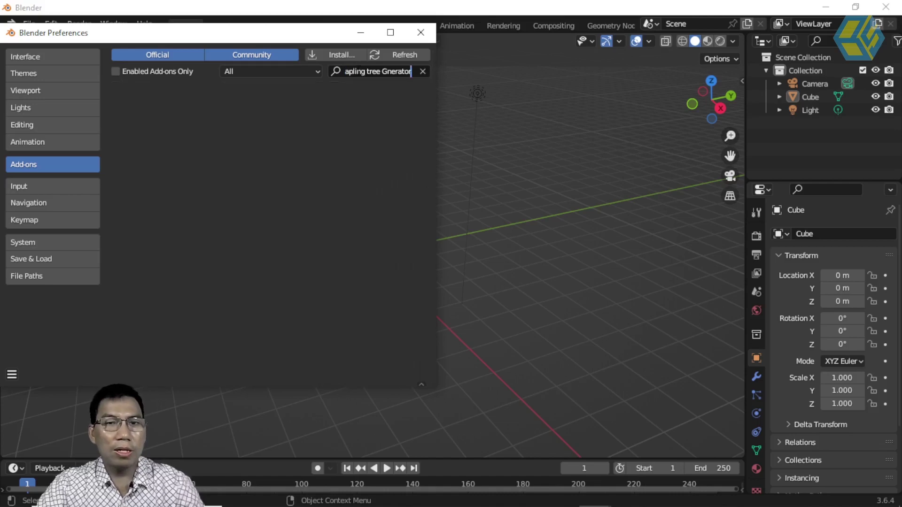
key(Home)
text(S)
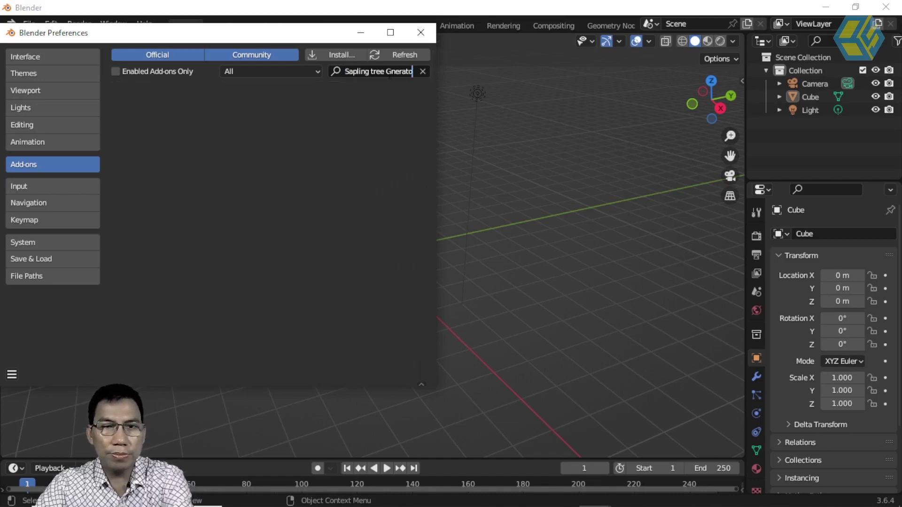
key(End)
key(BackSpace)
key(BackSpace)
key(BackSpace)
key(BackSpace)
key(BackSpace)
key(BackSpace)
key(BackSpace)
key(BackSpace)
key(BackSpace)
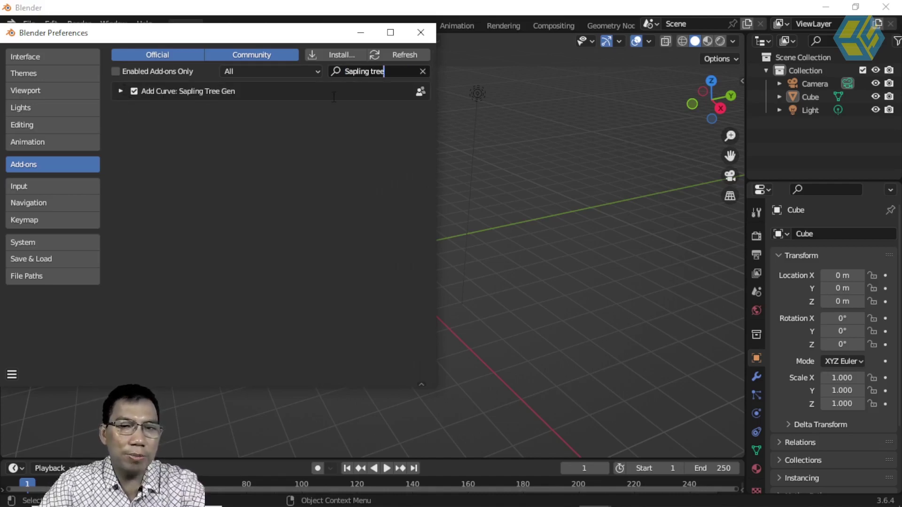
- Expand the Sapling Tree Gen add-on's details and disable the add-on to check the available curve objects without it
click(121, 92)
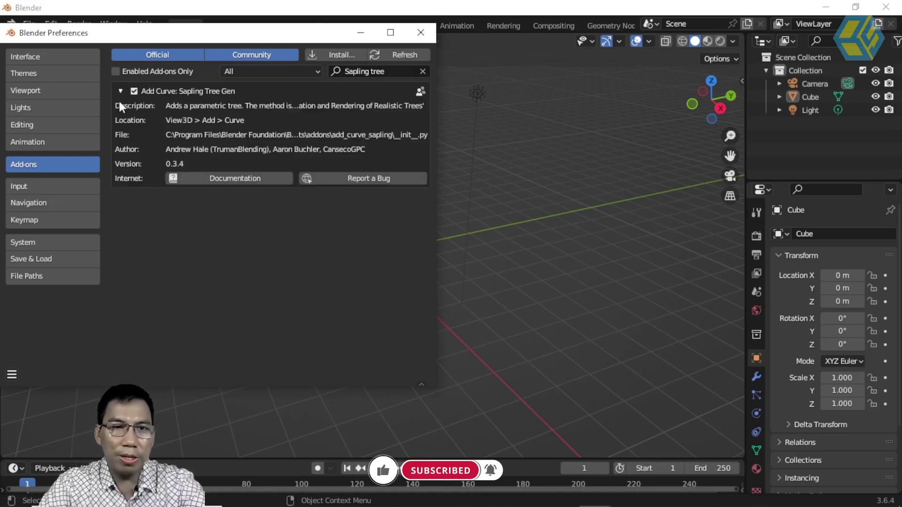
drag(200, 36, 593, 63)
click(525, 117)
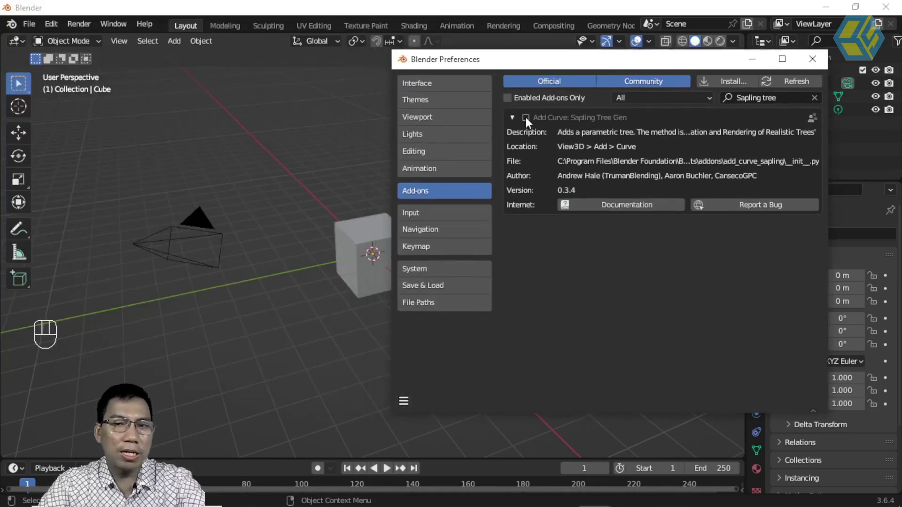
click(173, 40)
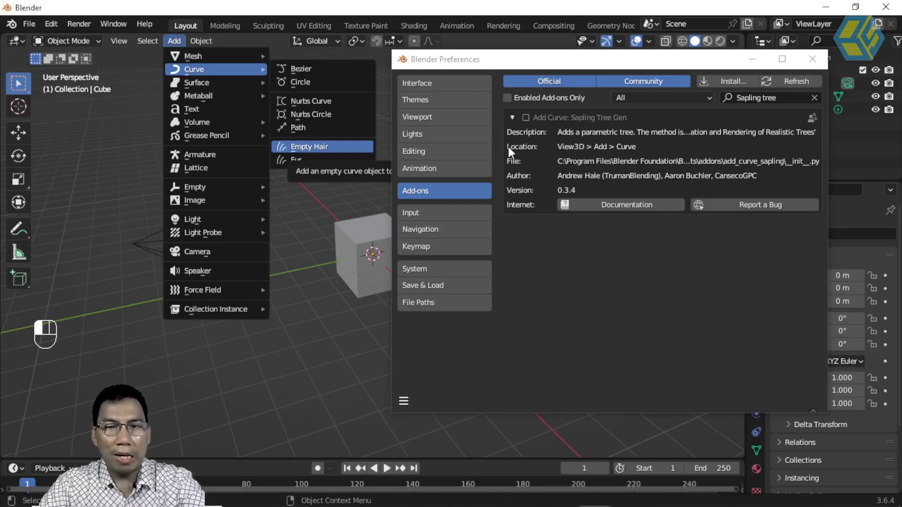
- Enable the Sapling Tree Gen add-on, save the preferences and close their window
click(526, 118)
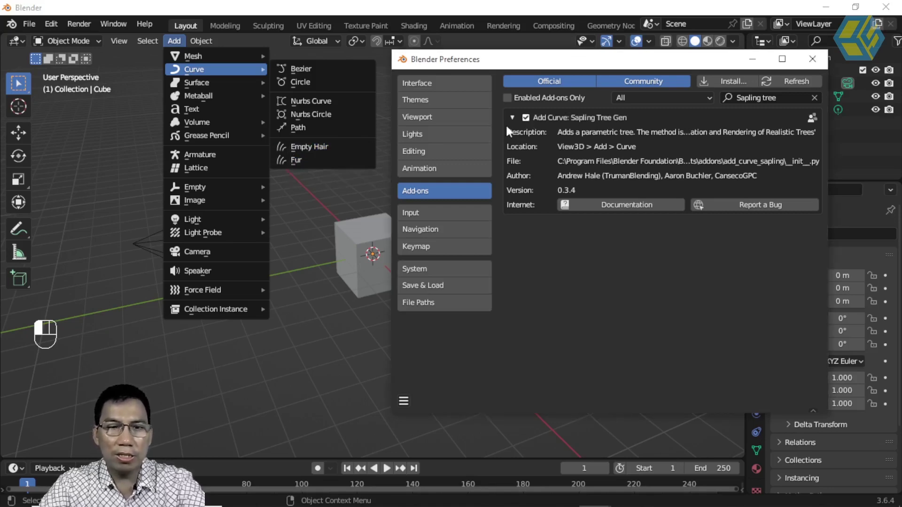
click(175, 41)
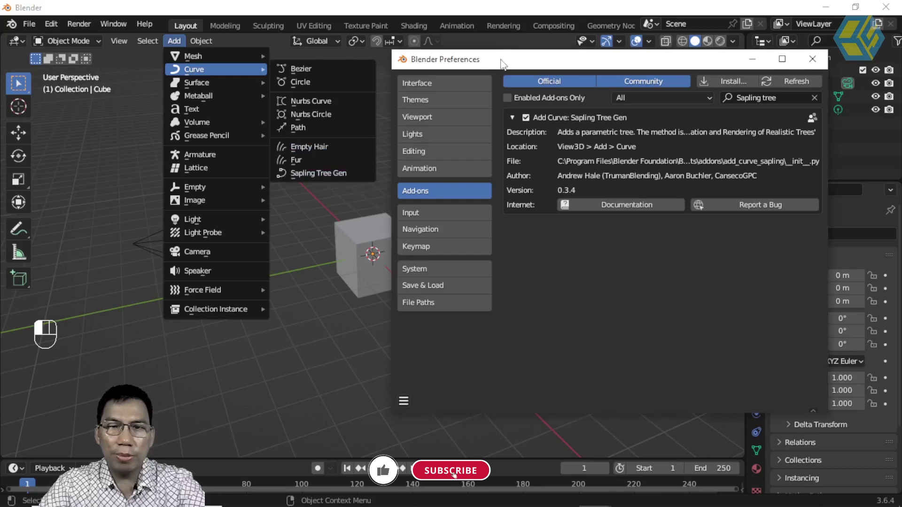
click(405, 399)
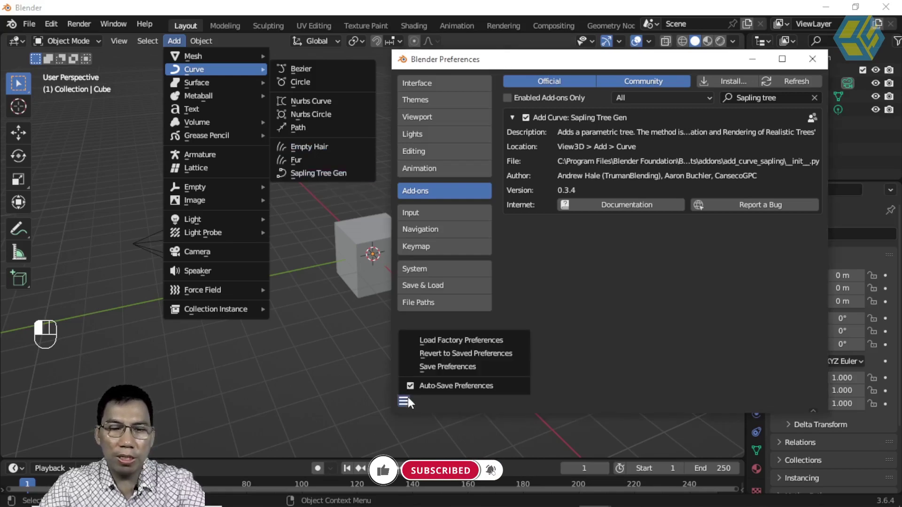
click(432, 367)
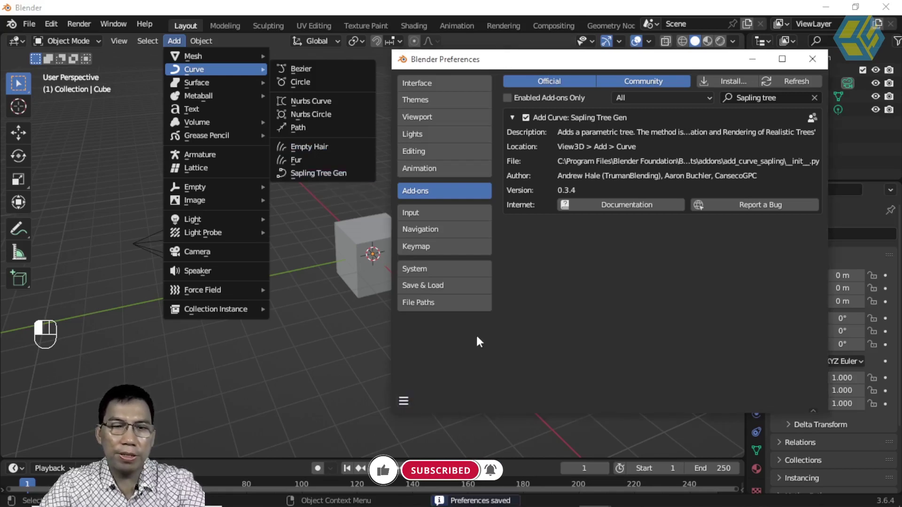
click(813, 59)
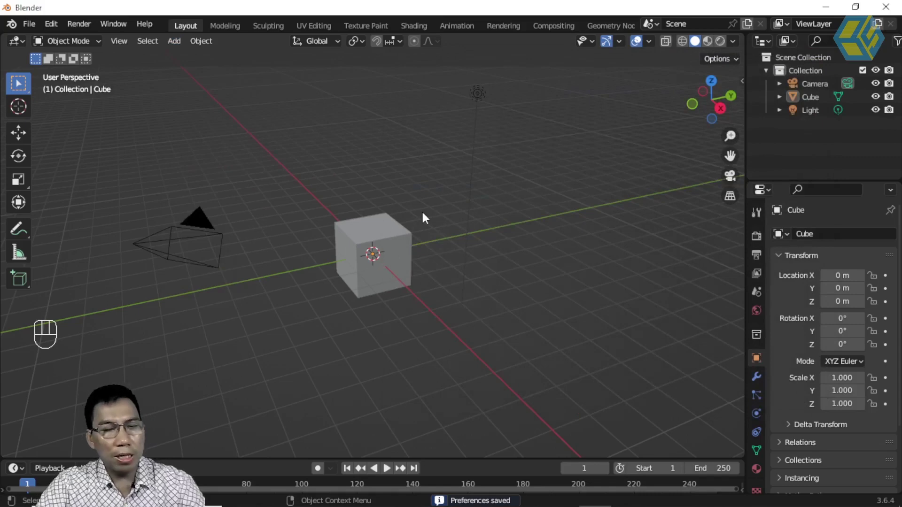
- Delete the default cube from the scene
click(398, 235)
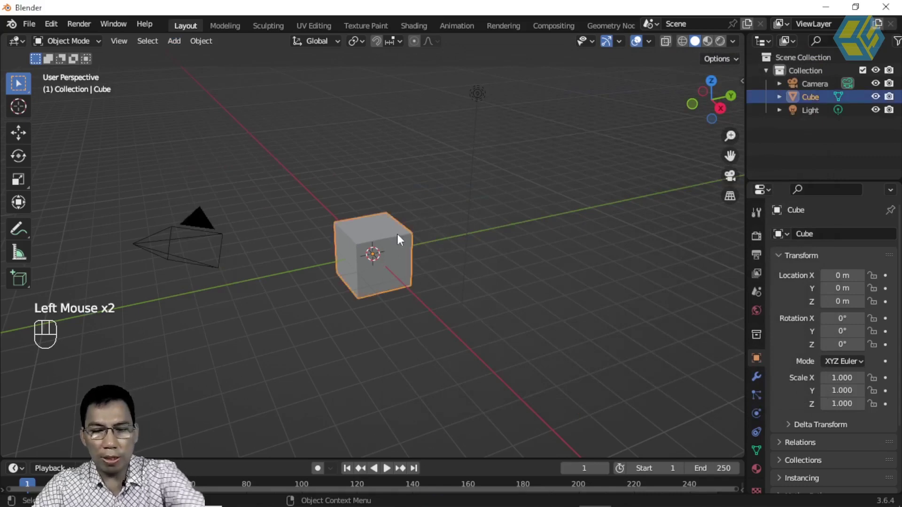
key(Delete)
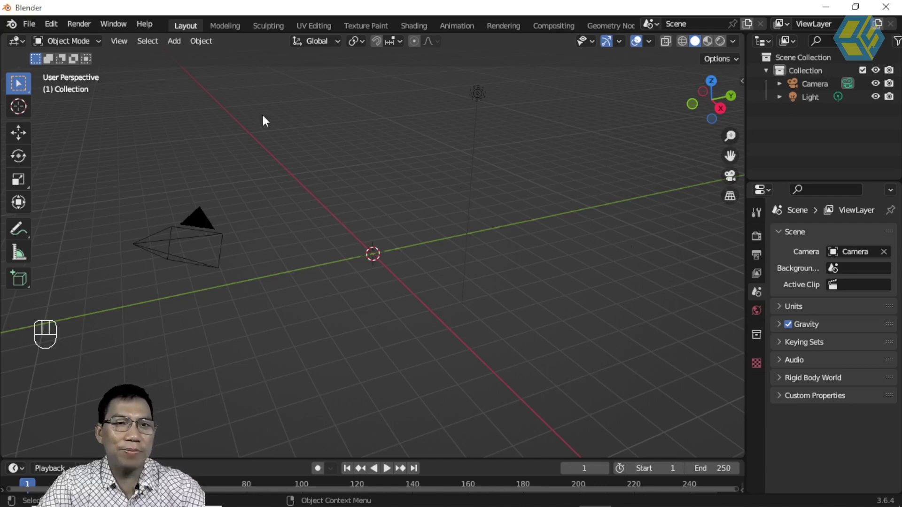
- Add a Sapling Tree Gen curve tree with its default settings at the world origin
click(172, 42)
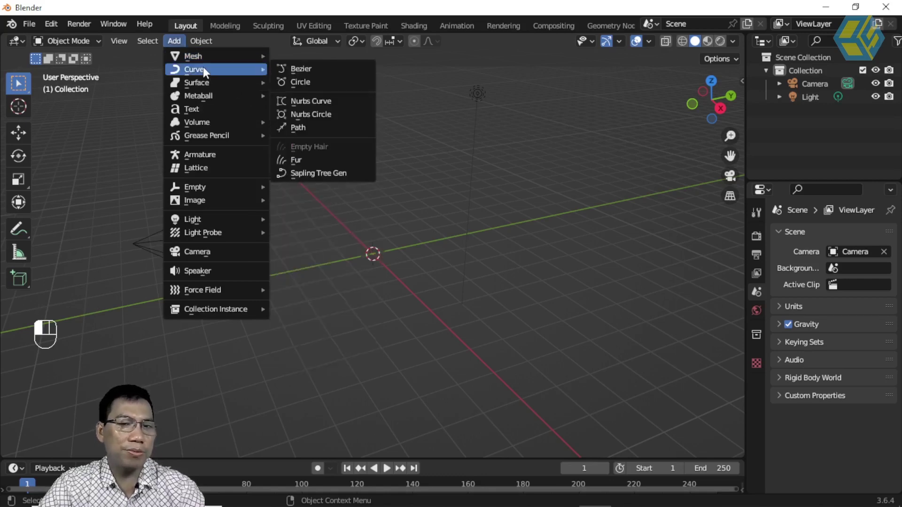
click(356, 173)
middle_drag(378, 218, 359, 171)
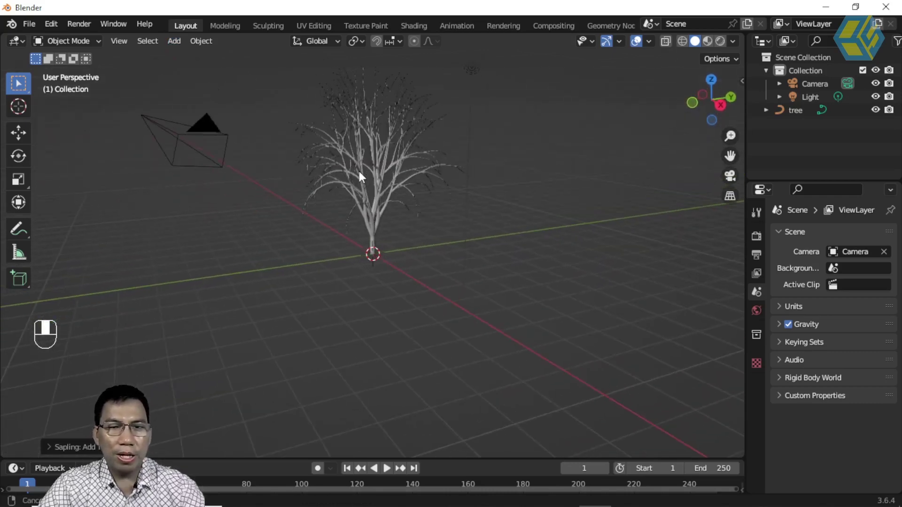
scroll(407, 179, up, 2)
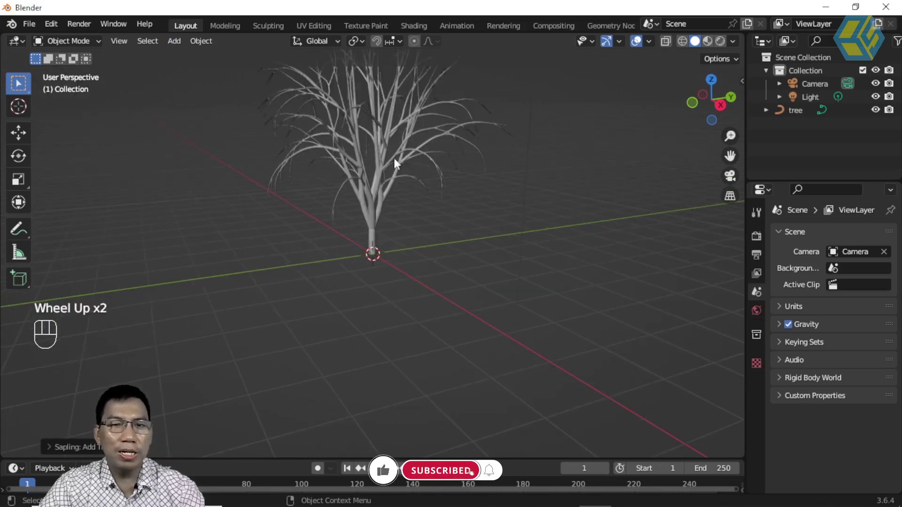
shift+middle_drag(428, 159, 451, 258)
scroll(450, 256, up, 2)
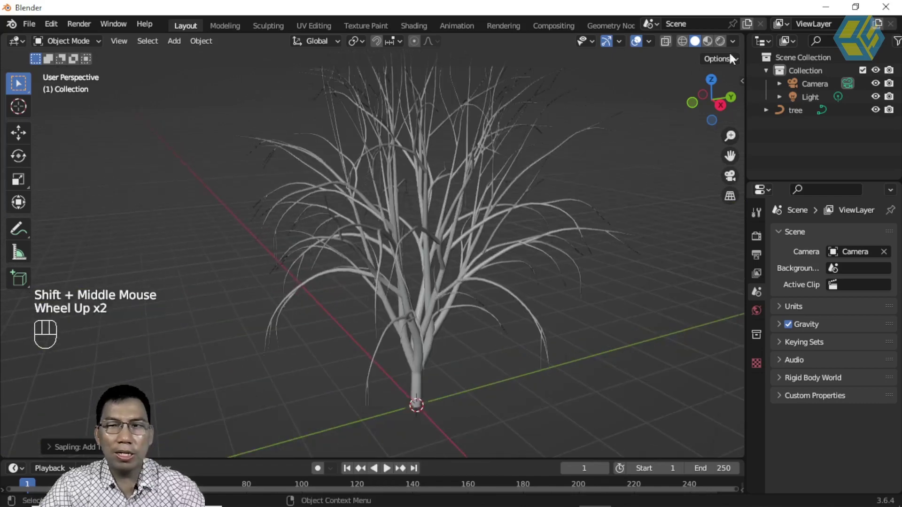
- Set the viewport's solid shading to MatCap lighting with the multicoloured blue, pink and green sphere
click(732, 42)
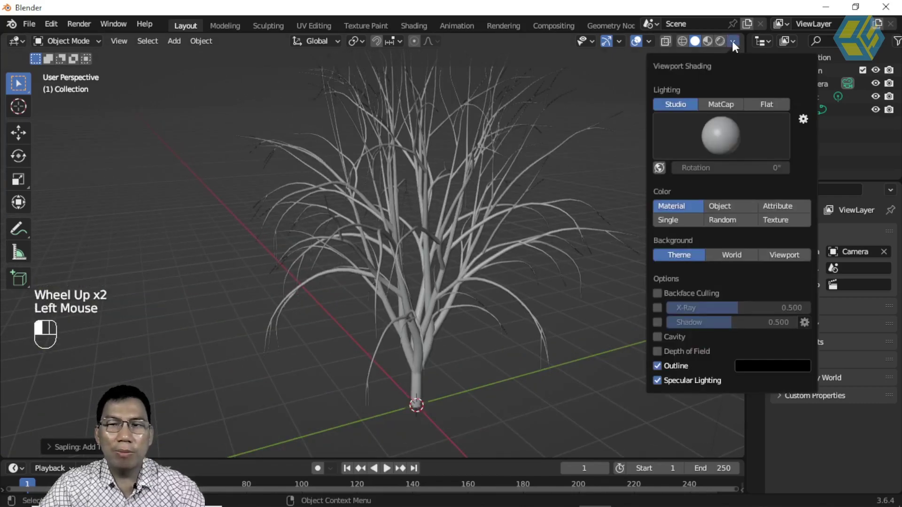
click(719, 103)
click(725, 128)
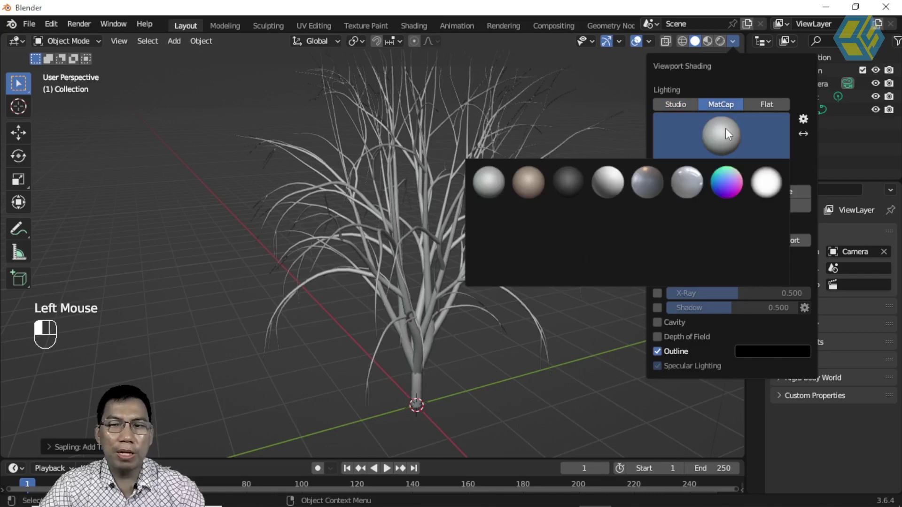
click(727, 182)
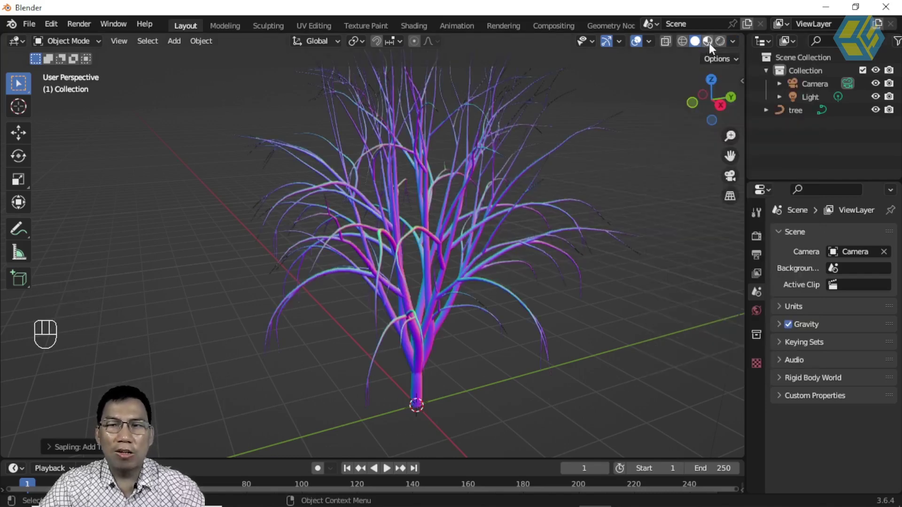
- Try Studio lighting and the red and green MatCaps on the tree, and restore the multicoloured MatCap
click(732, 42)
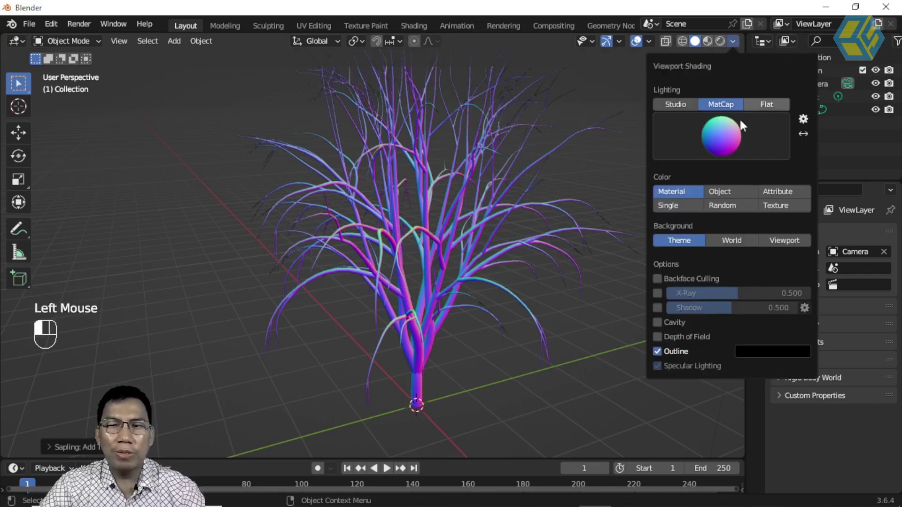
click(682, 103)
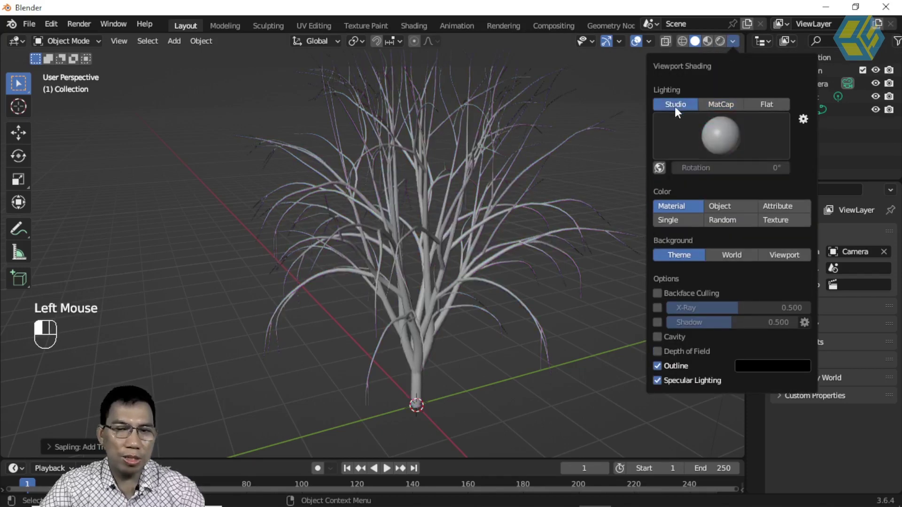
click(726, 101)
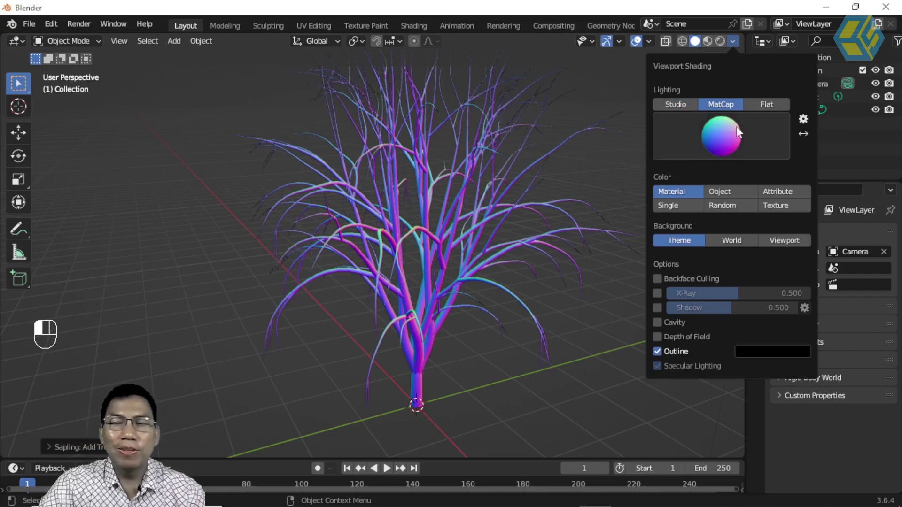
click(726, 139)
click(726, 225)
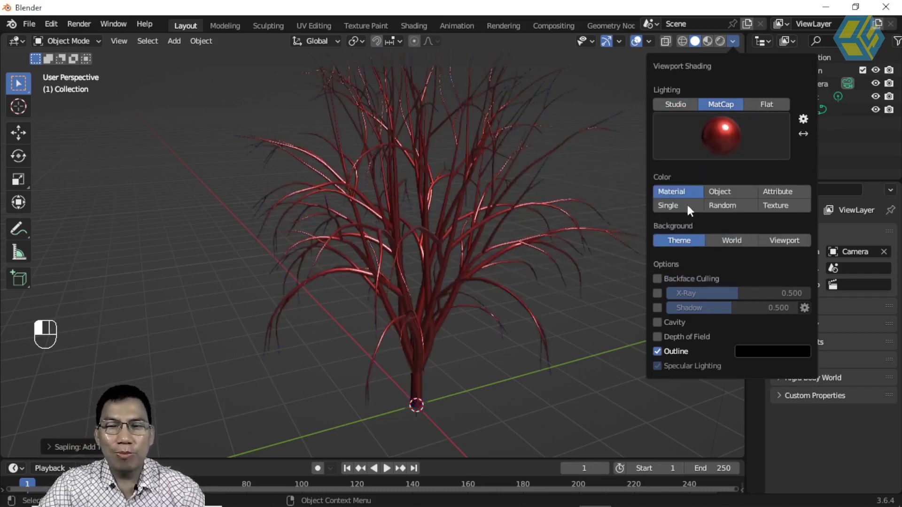
click(721, 139)
click(652, 222)
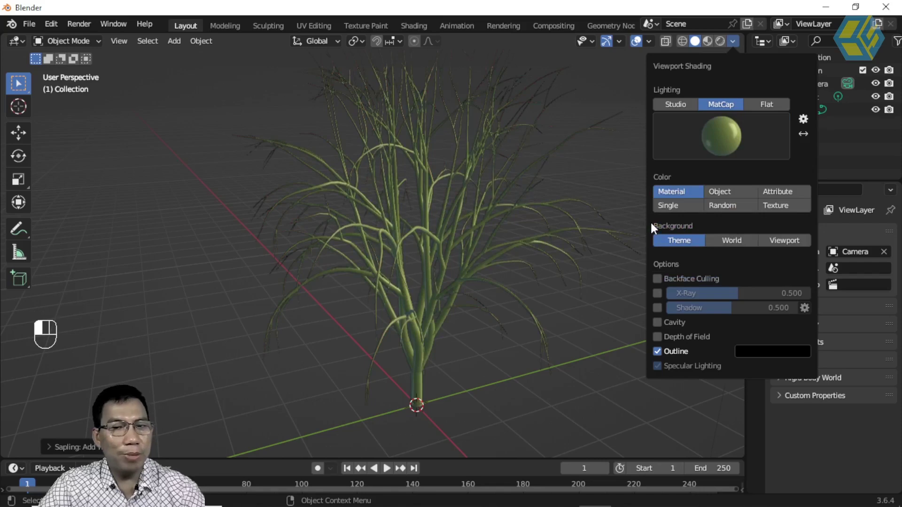
click(719, 135)
click(732, 183)
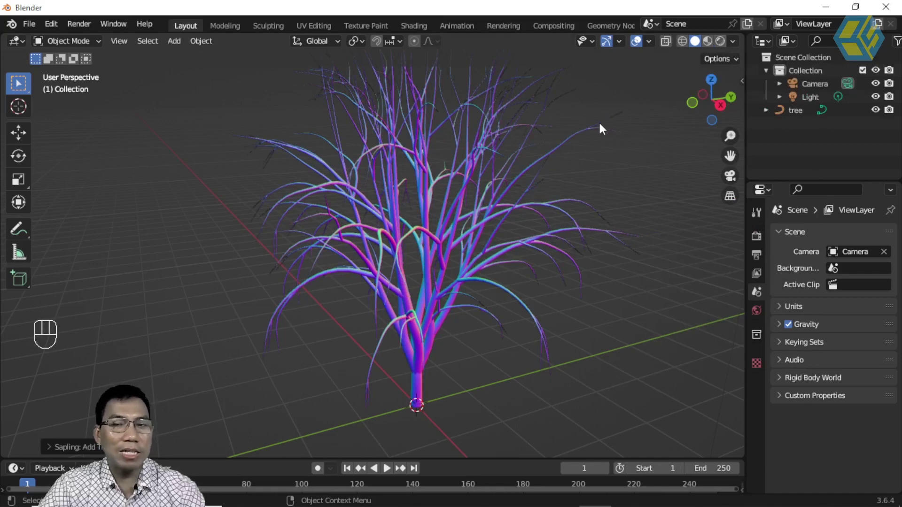
- Expand the Sapling: Add Tree settings and look through the available setting categories
middle_drag(594, 165, 578, 187)
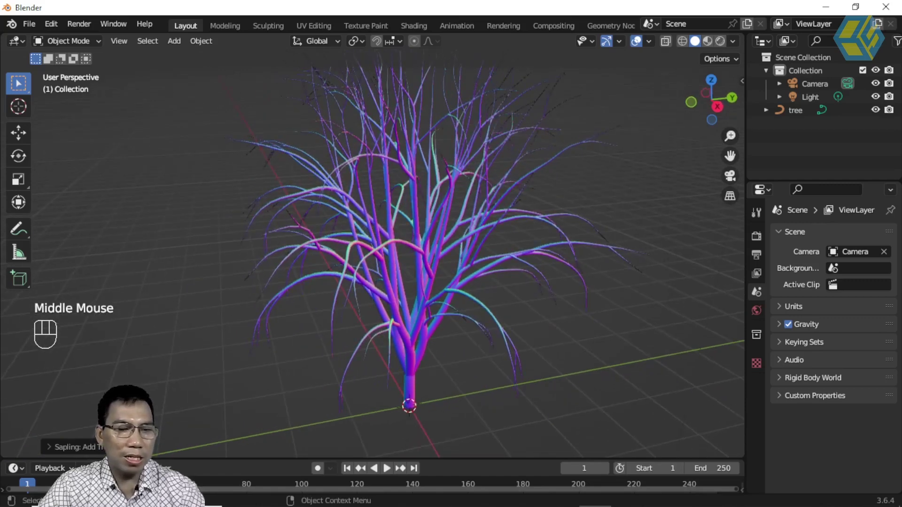
click(92, 448)
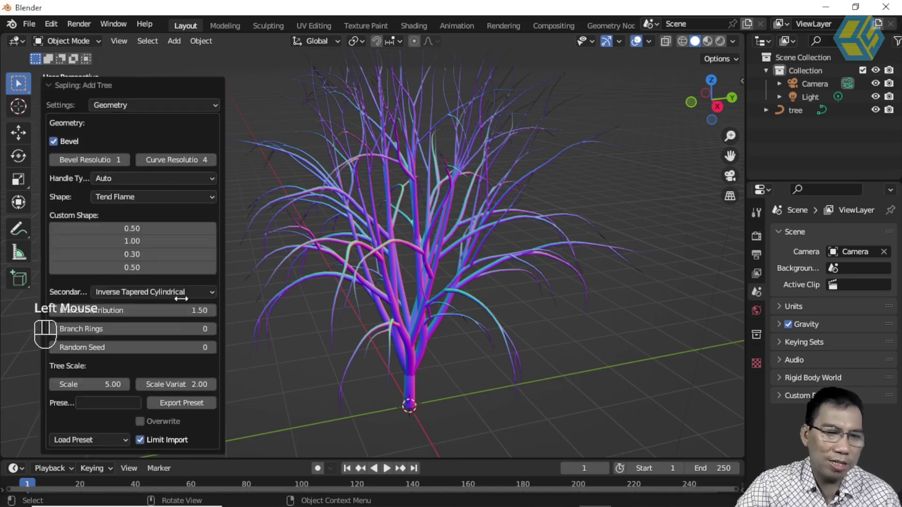
click(172, 105)
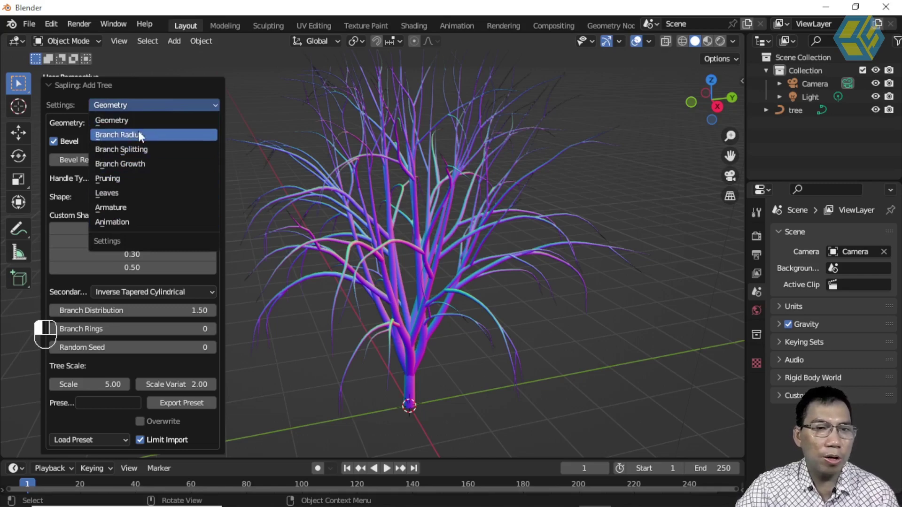
click(199, 310)
click(55, 319)
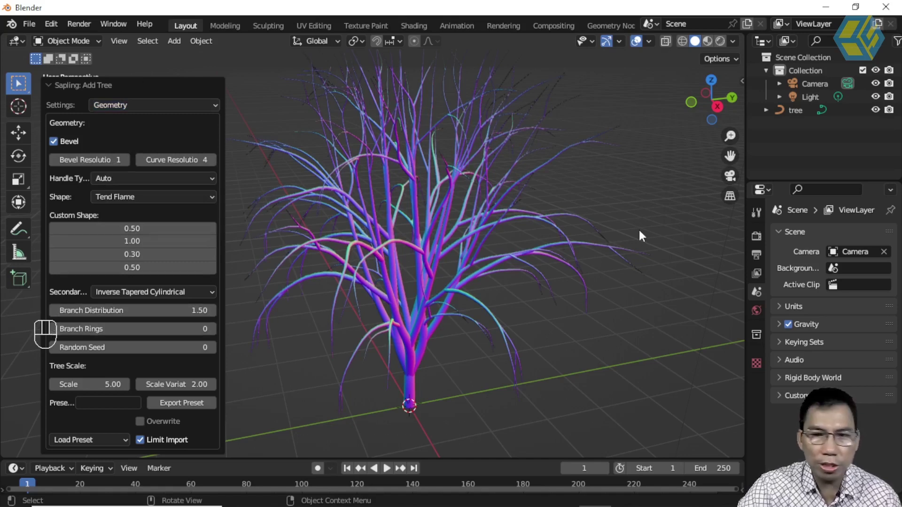
- Set the Screencast Keys overlay's X offset to 289
key(n)
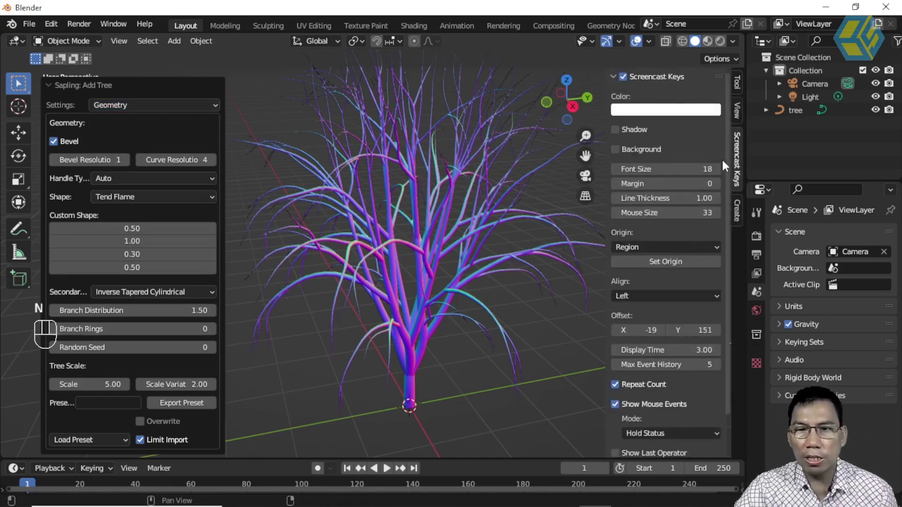
mouse_move(653, 330)
mouse_down()
mouse_move(695, 331)
mouse_move(660, 331)
mouse_up()
drag(638, 330, 616, 331)
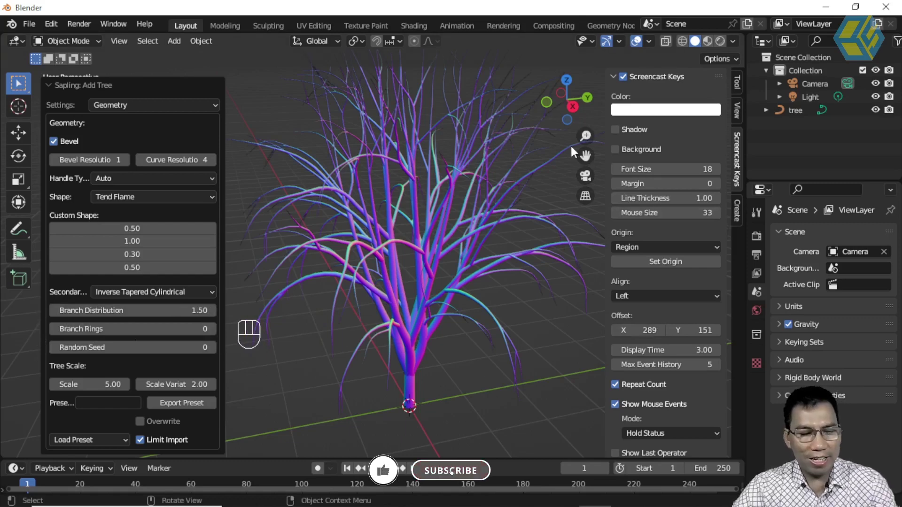
key(n)
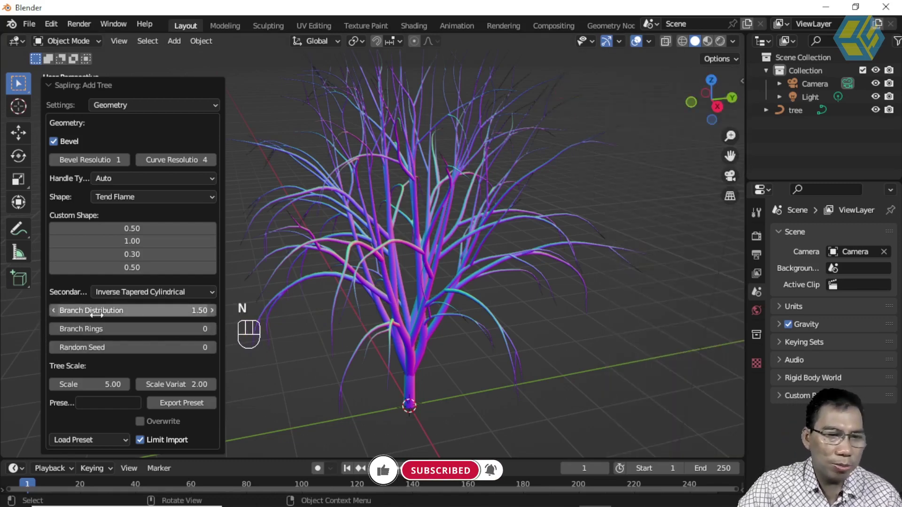
- Set the tree's Branch Distribution to 1.47 and its Branch Radius Ratio to about 0.96
mouse_move(195, 311)
mouse_down()
mouse_move(240, 311)
mouse_move(129, 311)
mouse_move(194, 311)
mouse_up()
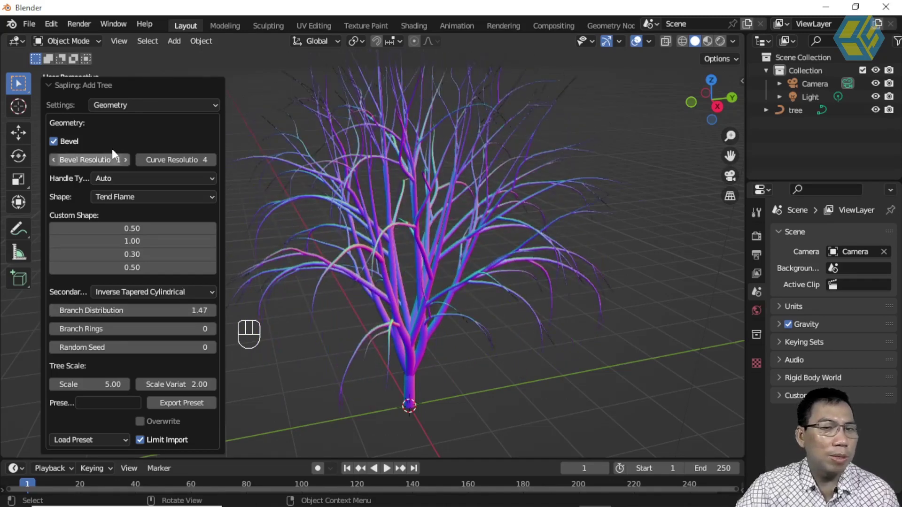
click(132, 106)
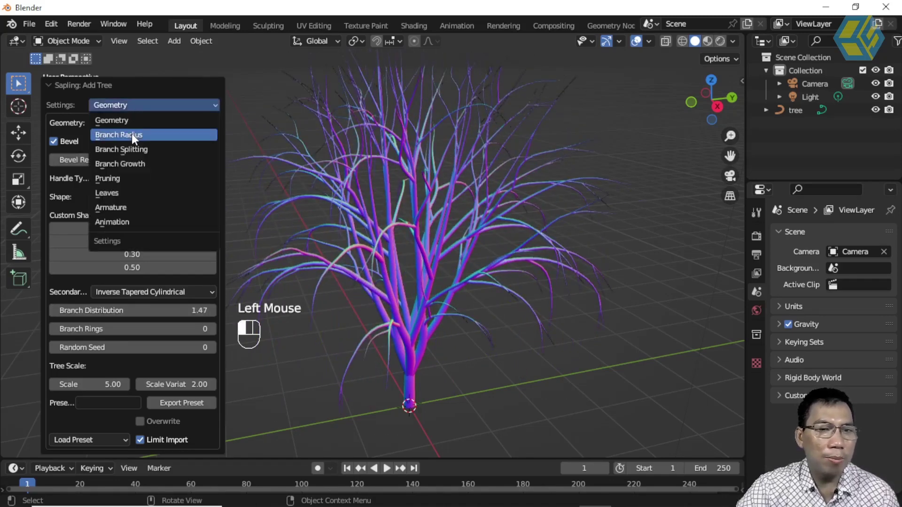
click(132, 134)
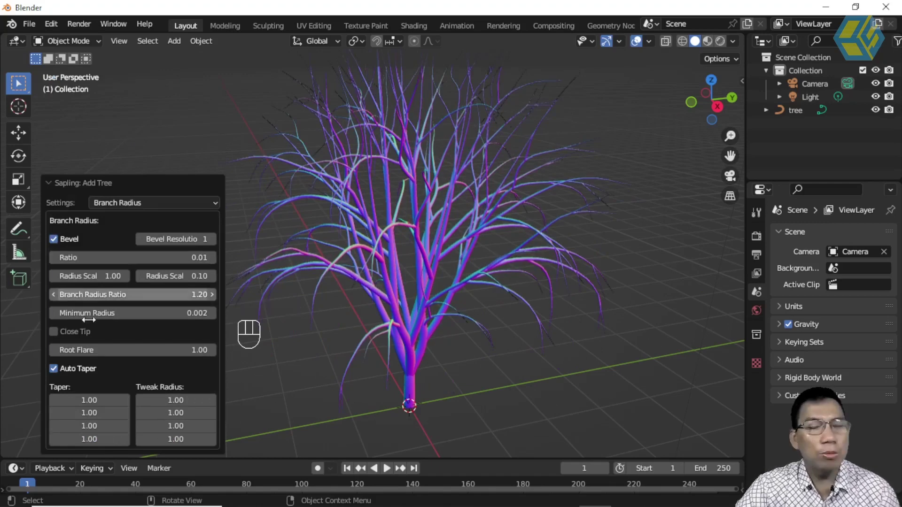
drag(117, 258, 100, 258)
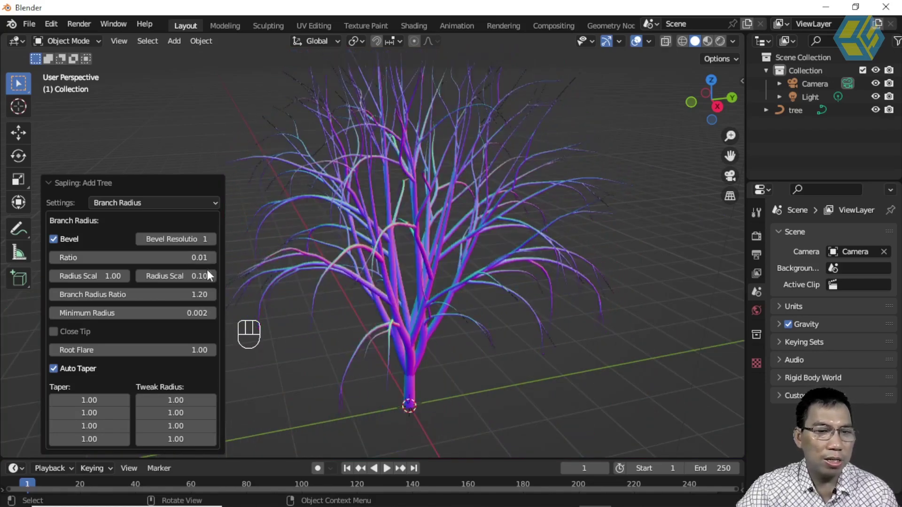
mouse_move(99, 294)
mouse_down()
mouse_move(121, 295)
mouse_move(66, 295)
mouse_move(94, 295)
mouse_up()
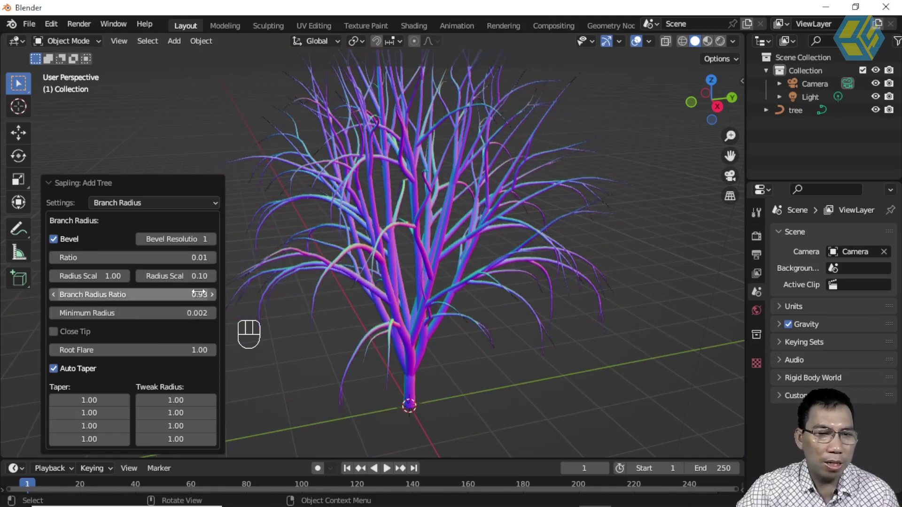
mouse_move(198, 294)
mouse_down()
mouse_move(160, 294)
mouse_move(200, 295)
mouse_up()
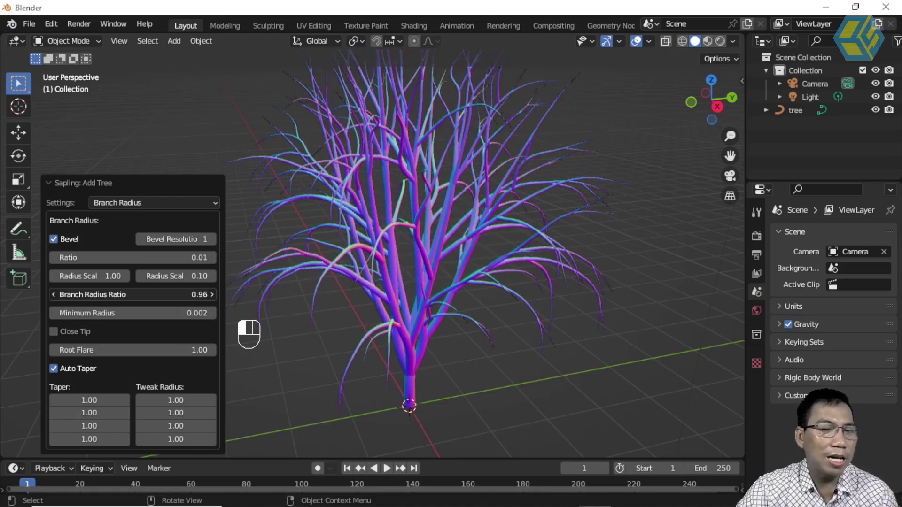
- In the Branch Growth settings, set the first Length value to 0.50 and the second to 1.50
click(178, 204)
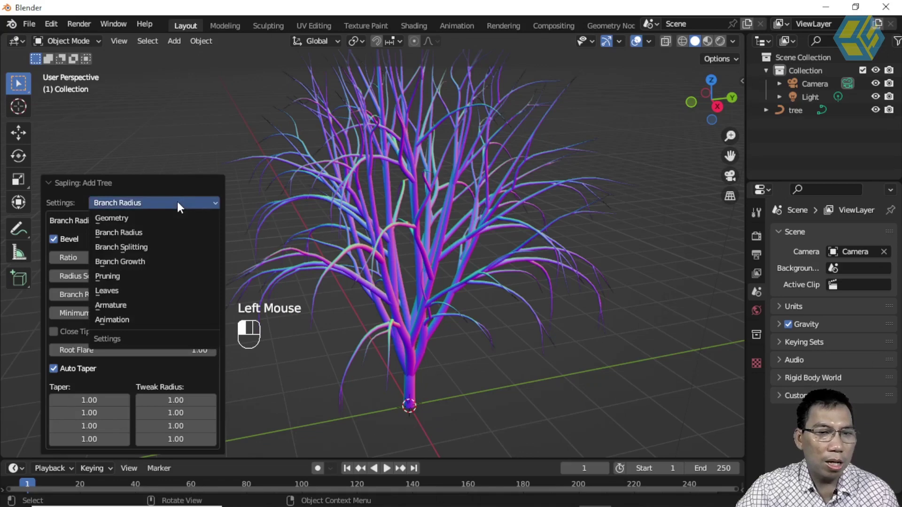
click(136, 262)
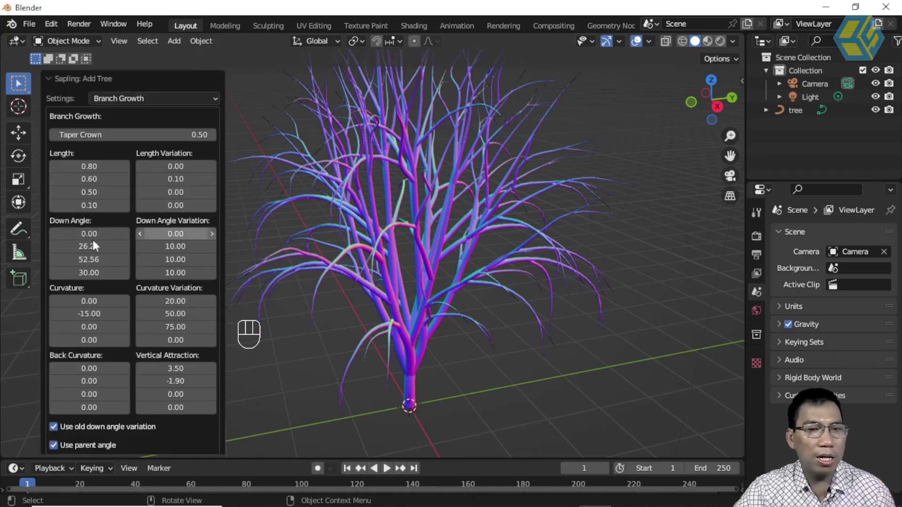
click(89, 166)
drag(89, 166, 70, 166)
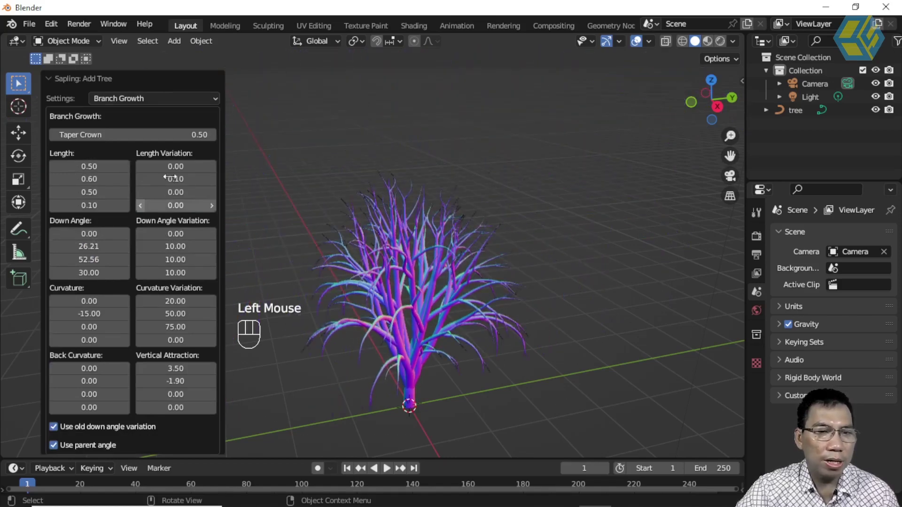
click(96, 179)
drag(96, 179, 77, 176)
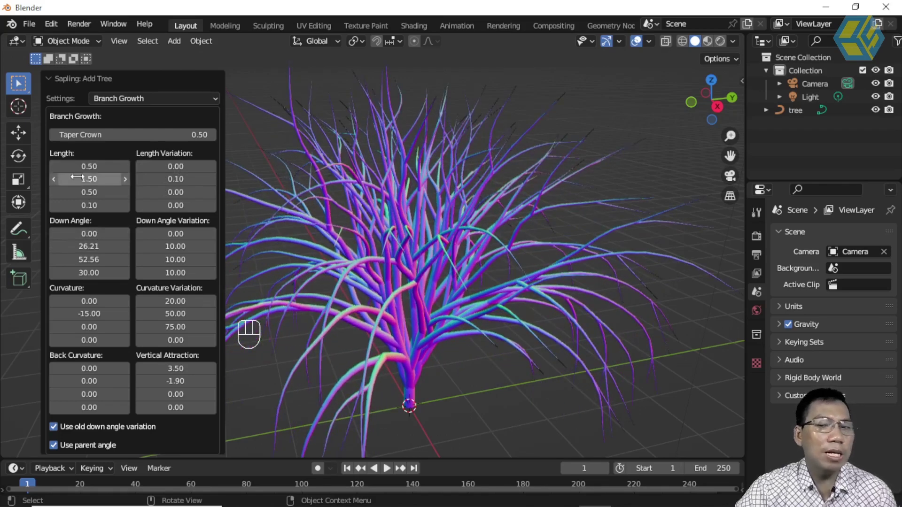
- Turn on Show Leaves in the tree's Leaves settings
click(149, 98)
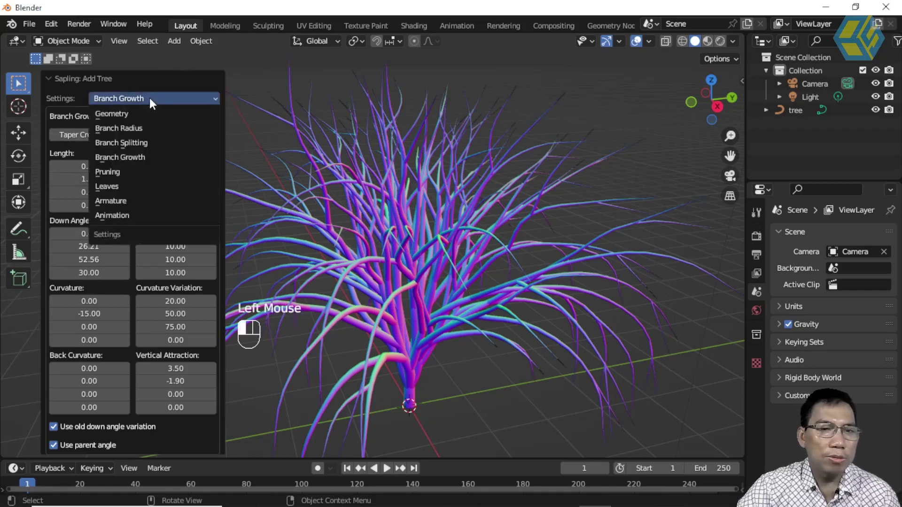
click(117, 188)
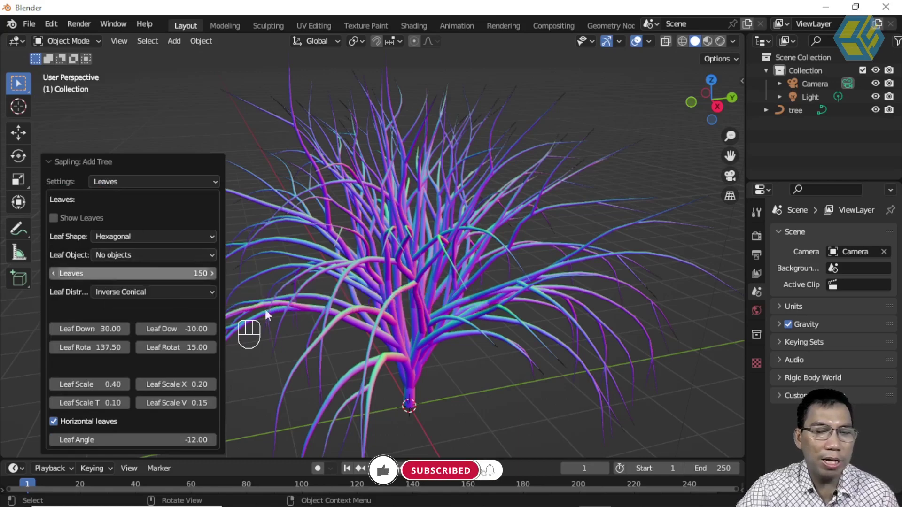
click(53, 217)
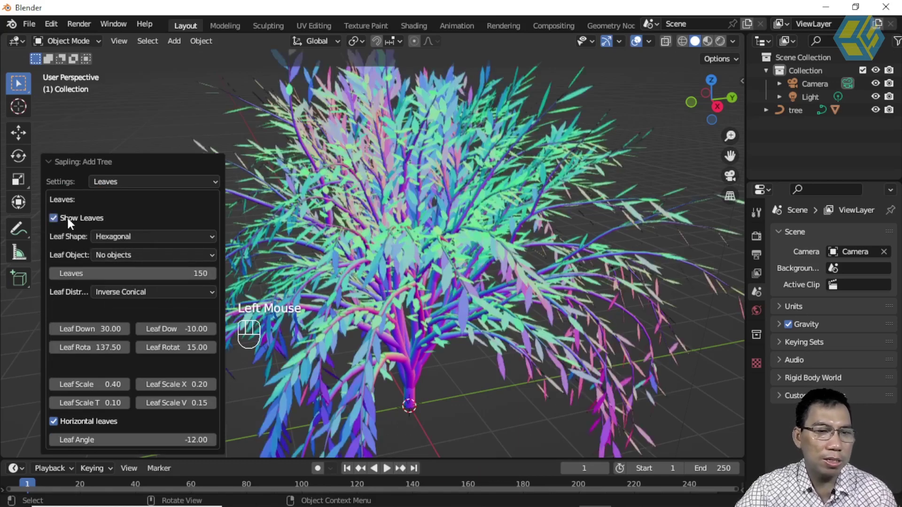
- Try a maximum of 10 leaves per branch, and settle on a Leaves value of 50
click(201, 274)
drag(201, 274, 202, 274)
double_click(203, 275)
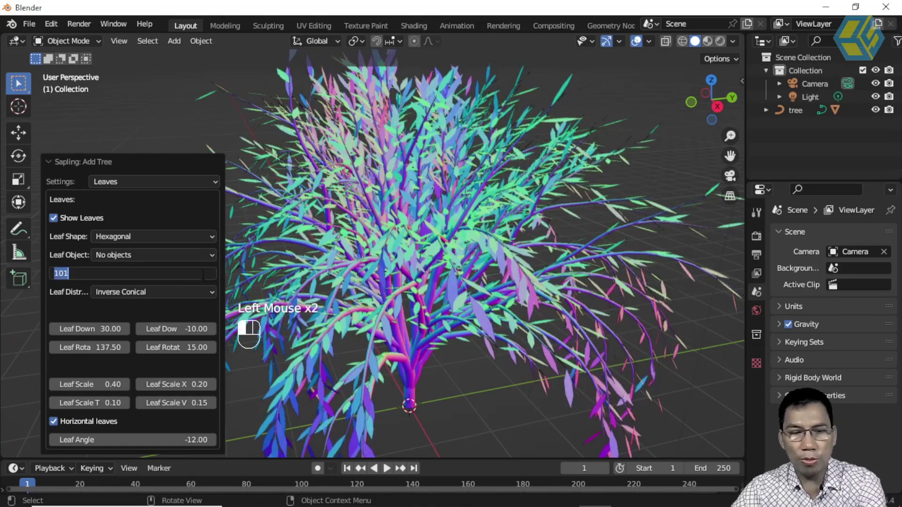
key(Return)
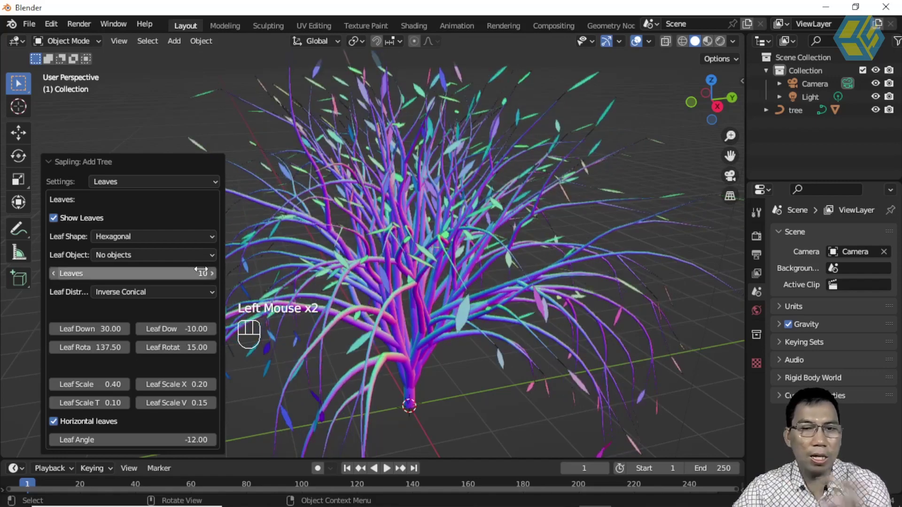
click(203, 273)
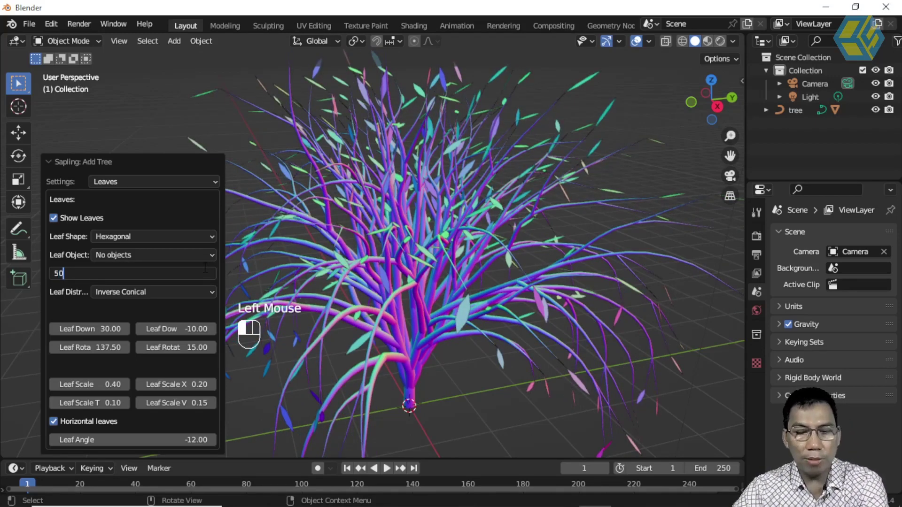
key(Return)
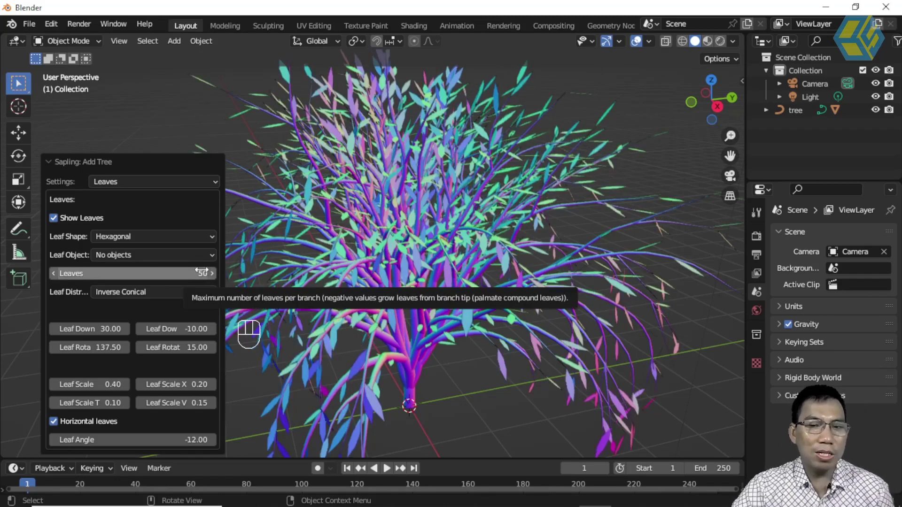
drag(202, 273, 205, 274)
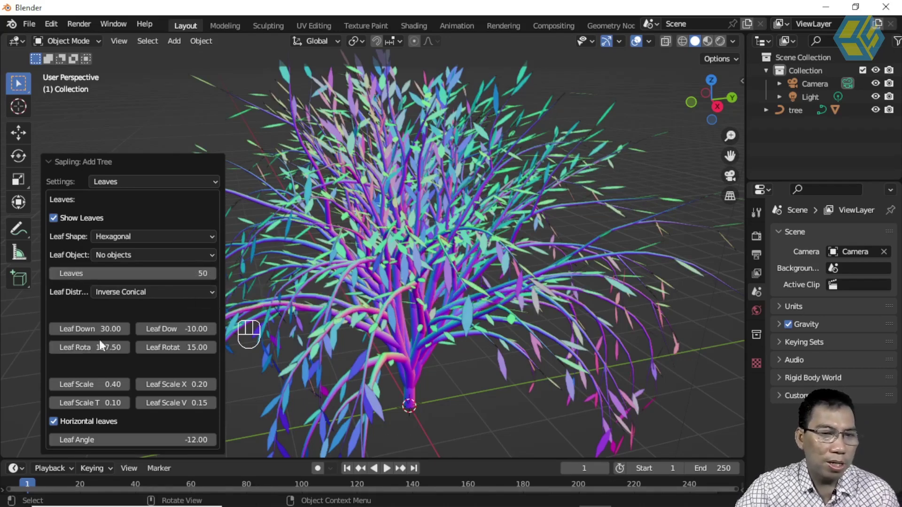
- Set the Leaf Down Angle to 24.27 and the Leaf Rotation to 141.49, and collapse the Sapling settings
drag(108, 330, 80, 331)
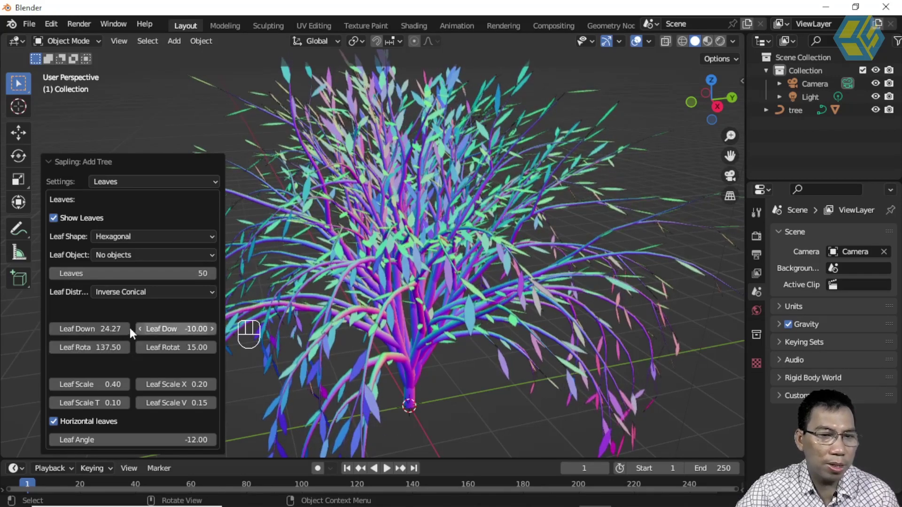
mouse_move(104, 348)
mouse_down()
mouse_move(116, 348)
mouse_move(108, 348)
mouse_up()
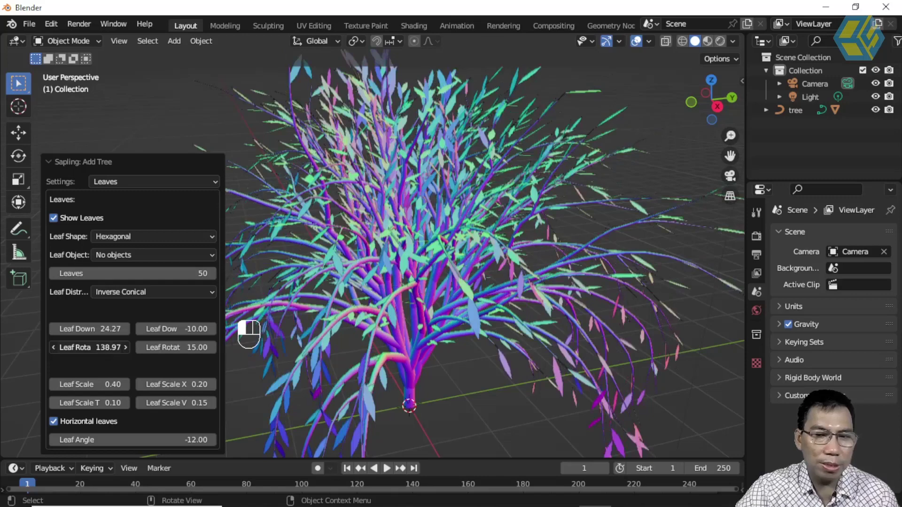
drag(107, 349, 114, 349)
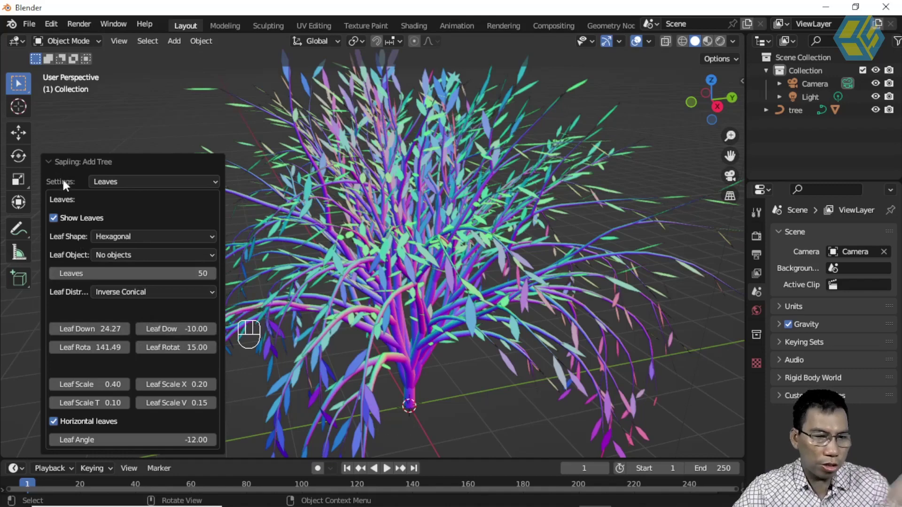
click(49, 161)
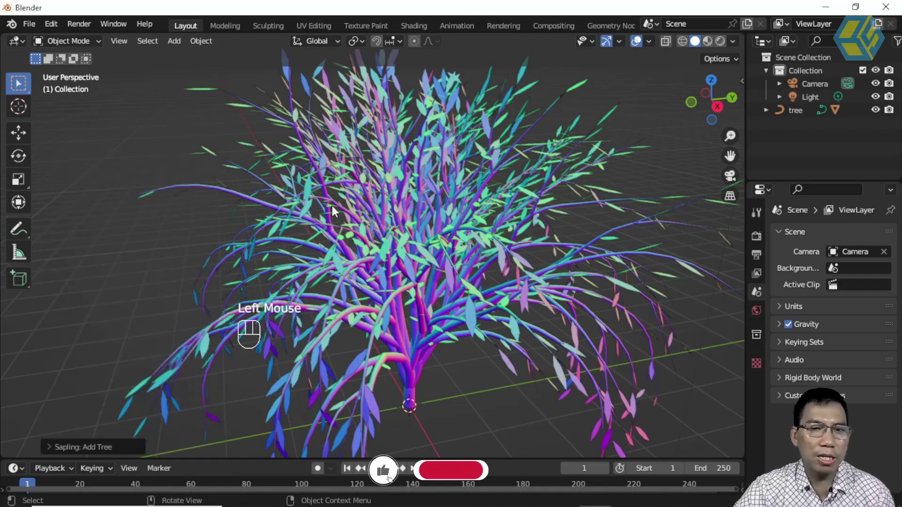
- Inspect the tree from several angles and expand its hierarchy down to the leaves mesh
scroll(333, 211, up, 1)
scroll(338, 227, down, 2)
scroll(337, 228, up, 1)
scroll(338, 228, down, 2)
middle_drag(337, 228, 302, 224)
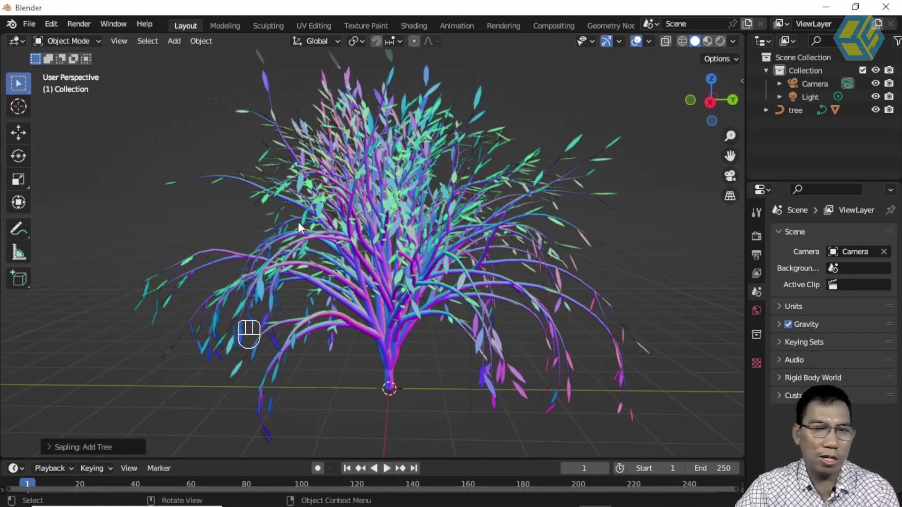
mouse_move(360, 210)
middle_down()
mouse_move(414, 221)
mouse_move(376, 213)
middle_up()
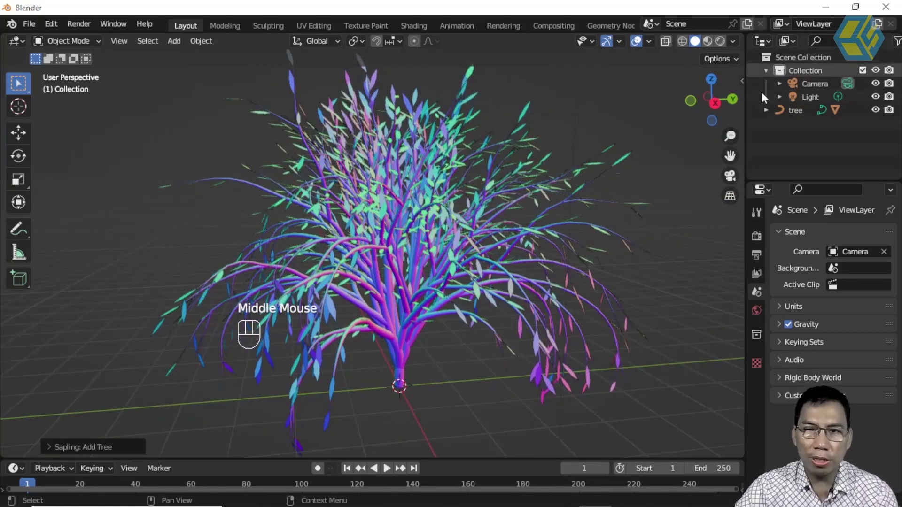
click(766, 110)
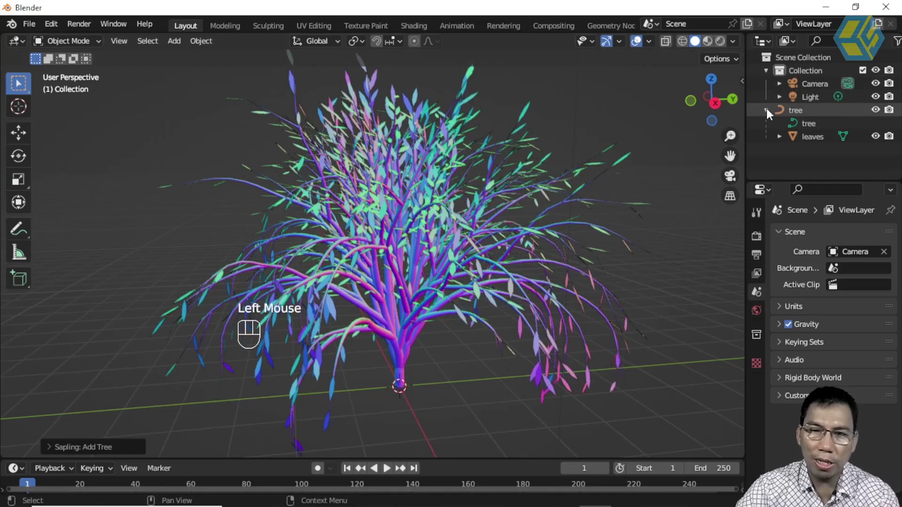
click(780, 136)
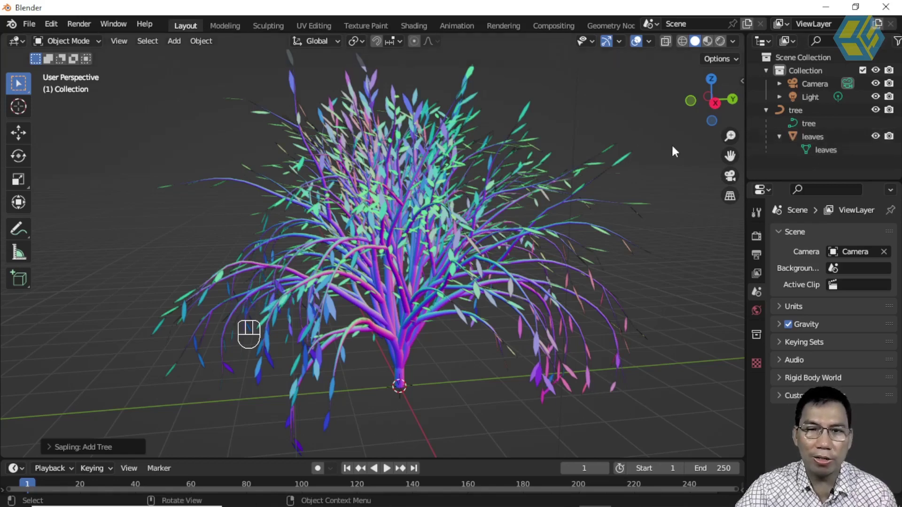
- Select the leaves and try moving them away from the branches, and cancel the move
click(628, 140)
click(850, 151)
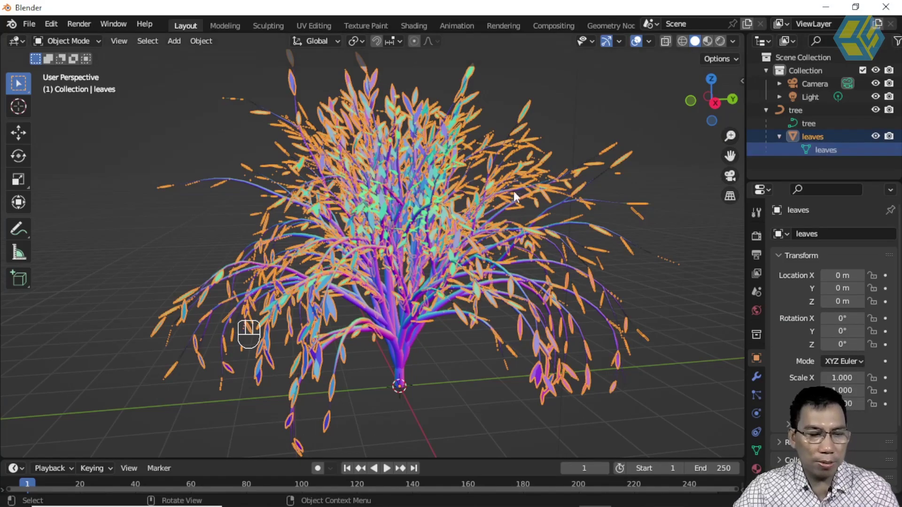
key(g)
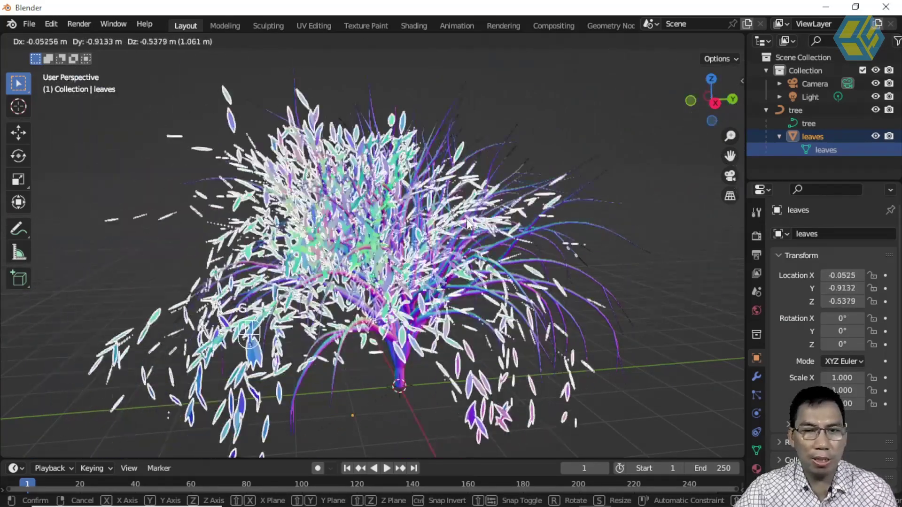
right_click(517, 192)
- Select the tree by its trunk, try moving it upward, cancel the move and clear the selection
click(396, 348)
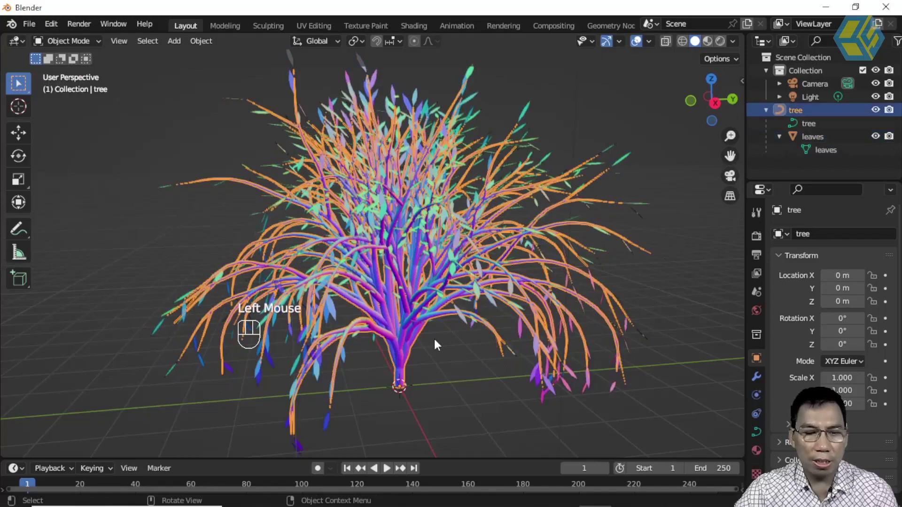
key(g)
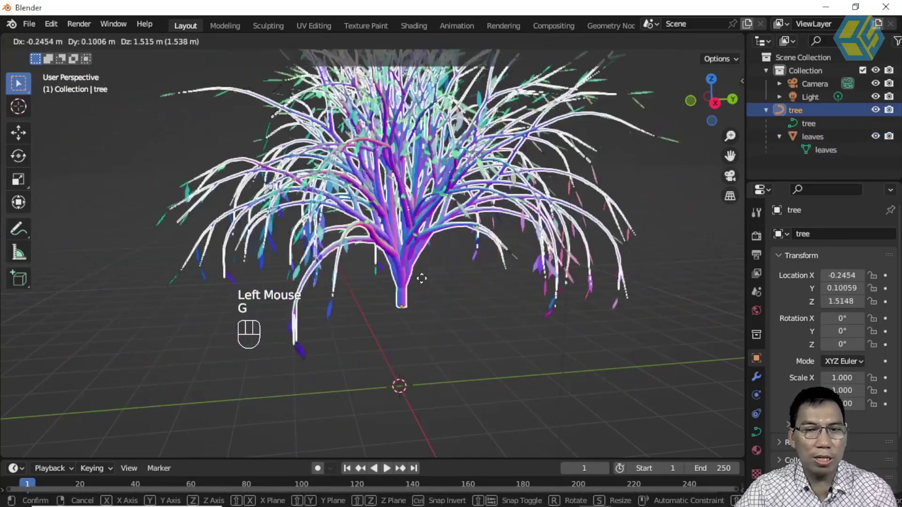
right_click(423, 283)
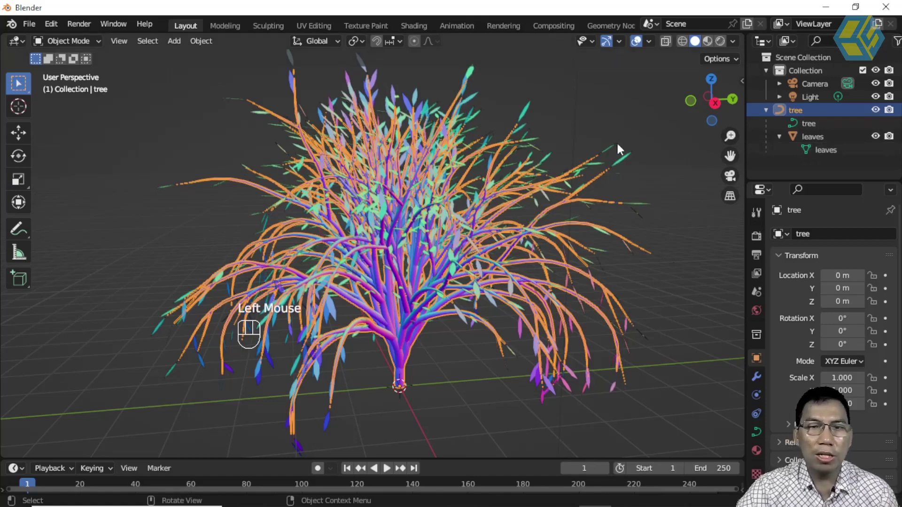
click(603, 116)
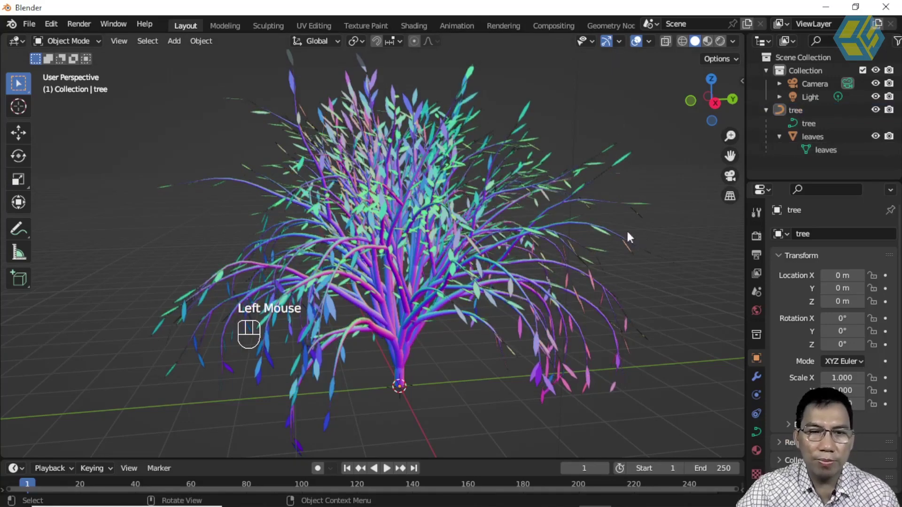
- Display the viewport in Material Preview, switch to Rendered shading, and select the leaves
middle_drag(448, 228, 481, 229)
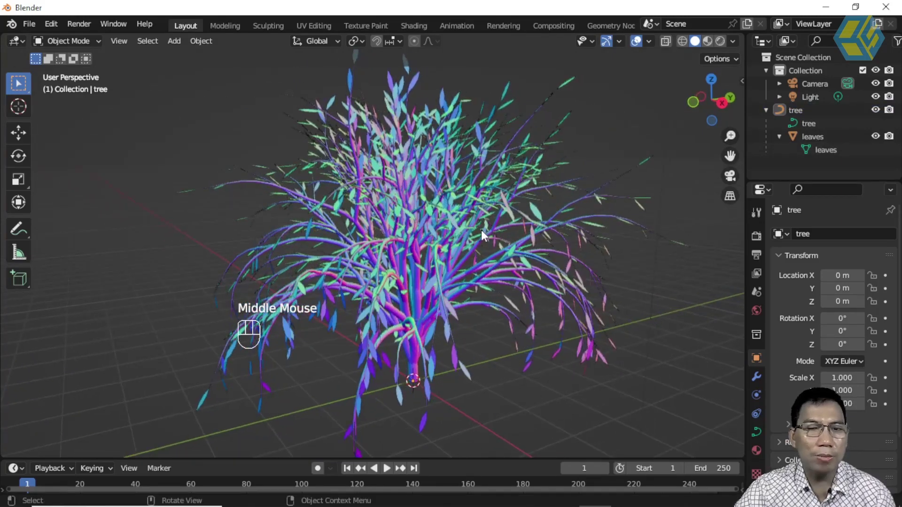
click(708, 40)
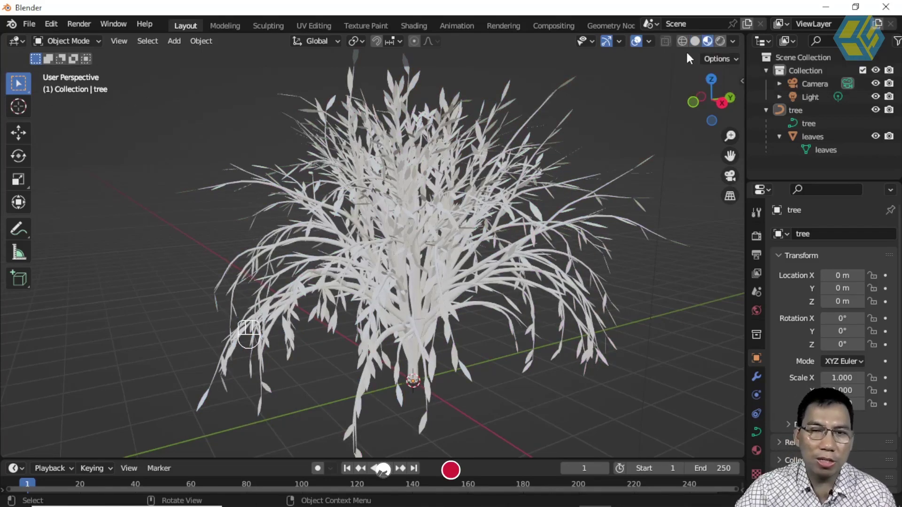
click(720, 41)
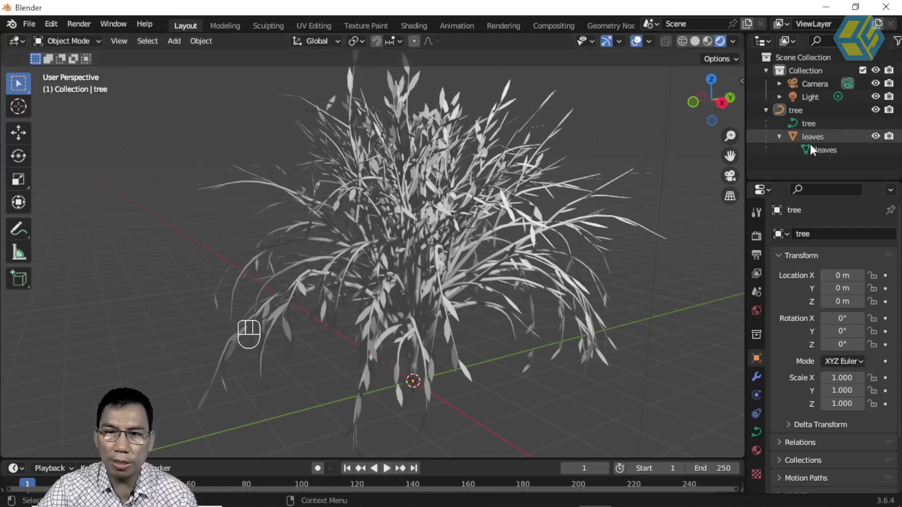
click(827, 150)
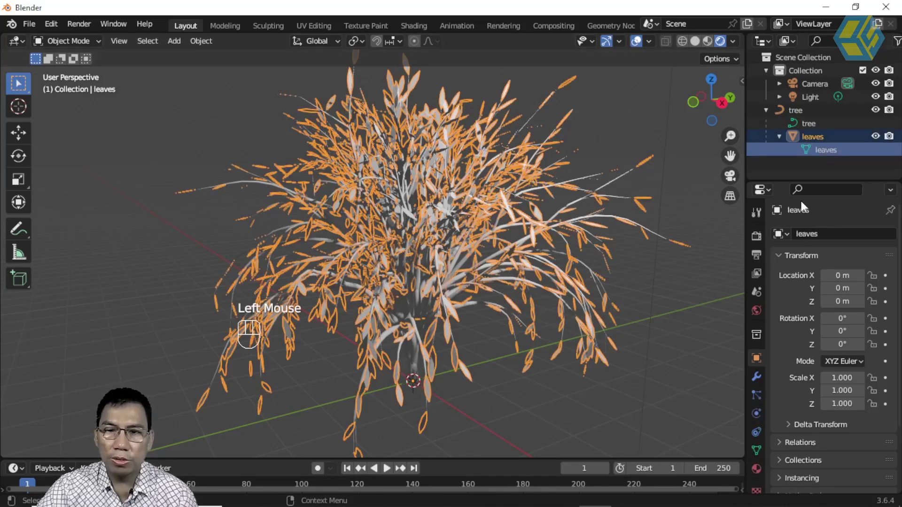
- Try the Cycles render engine and return to Eevee
click(755, 236)
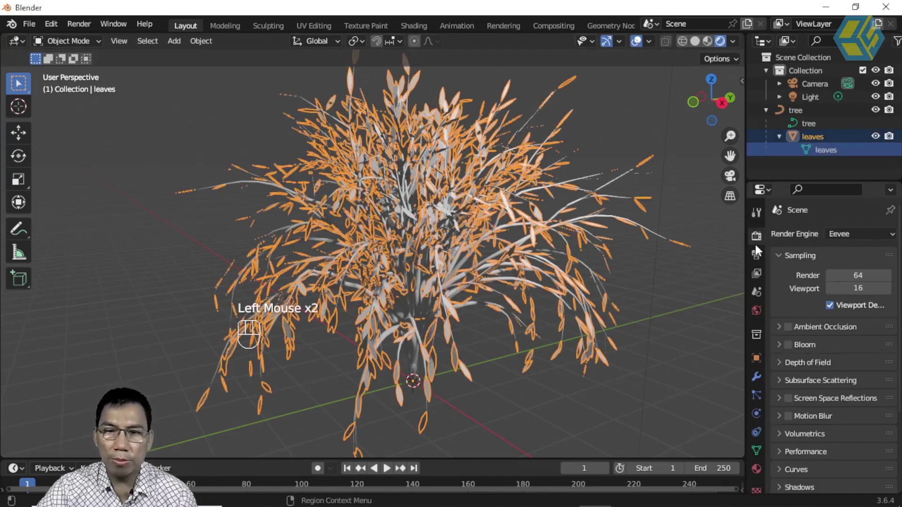
click(847, 233)
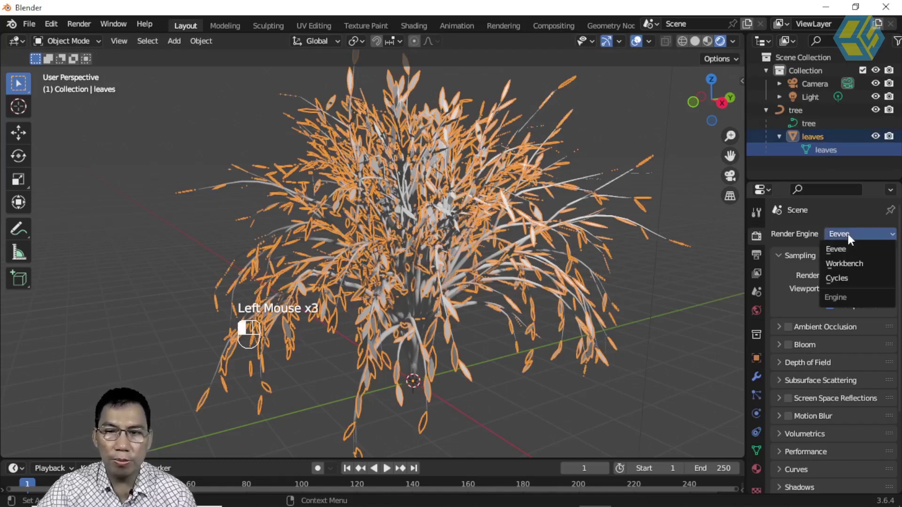
click(841, 279)
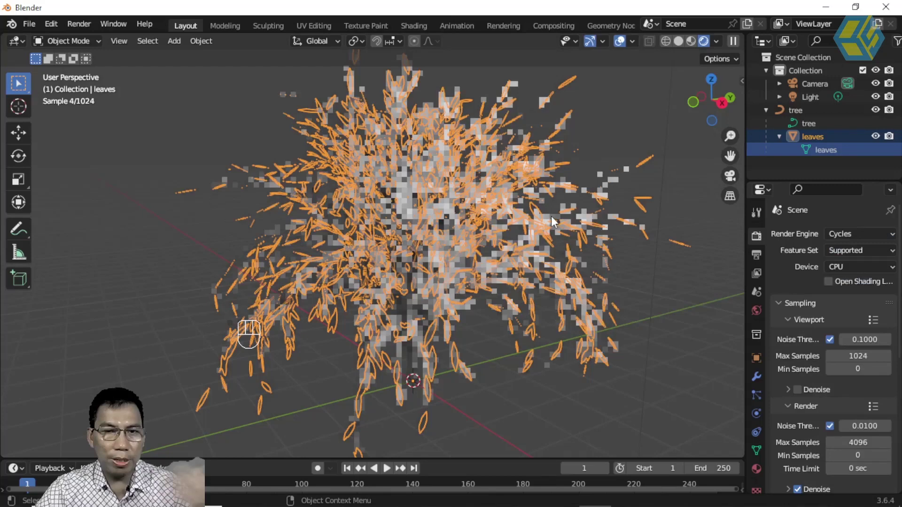
click(860, 234)
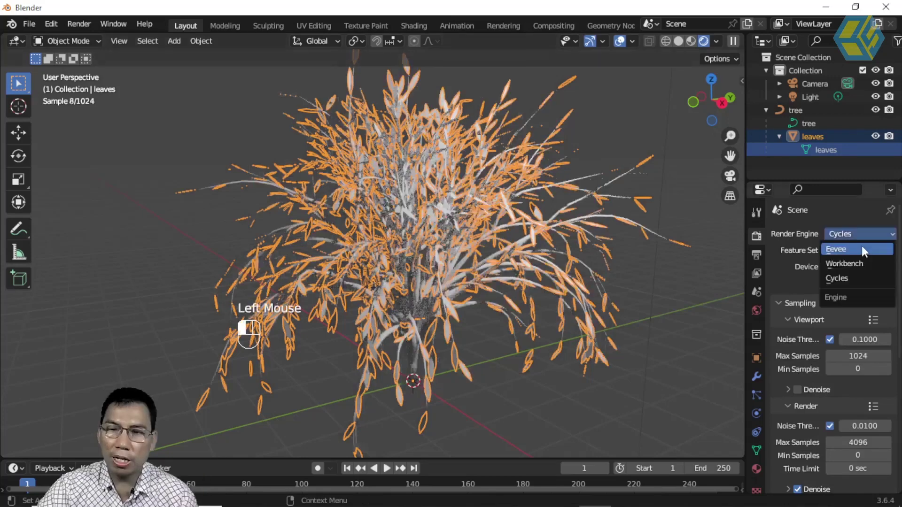
click(861, 247)
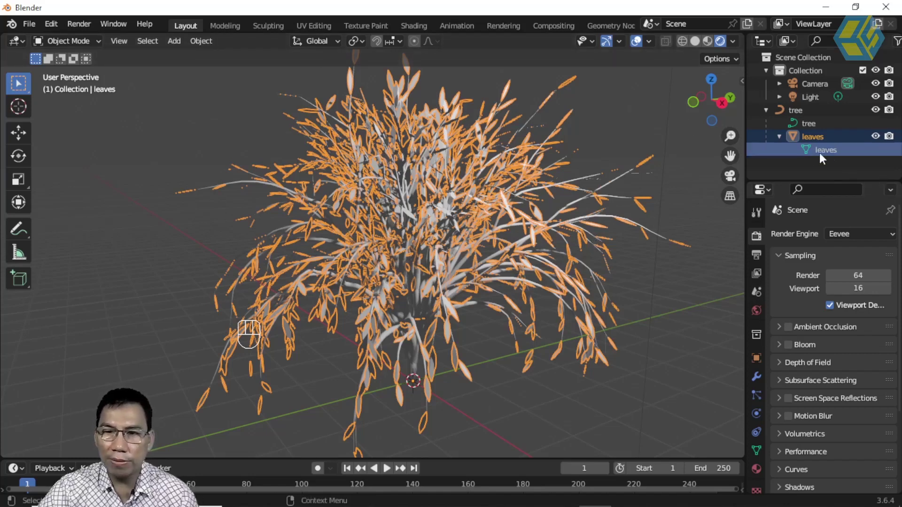
- Give the leaves a new material with a magenta base color, hue 0.893 and saturation 0.993, and deselect them
click(757, 469)
click(840, 290)
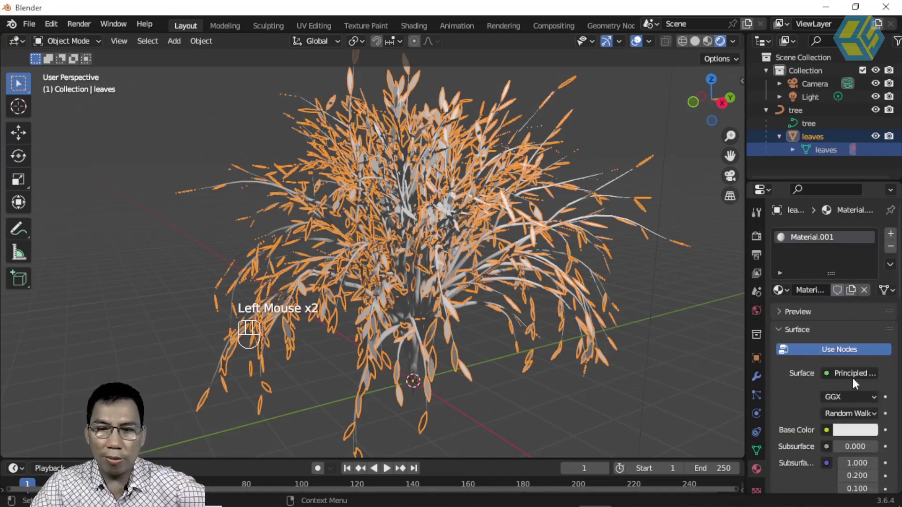
click(855, 430)
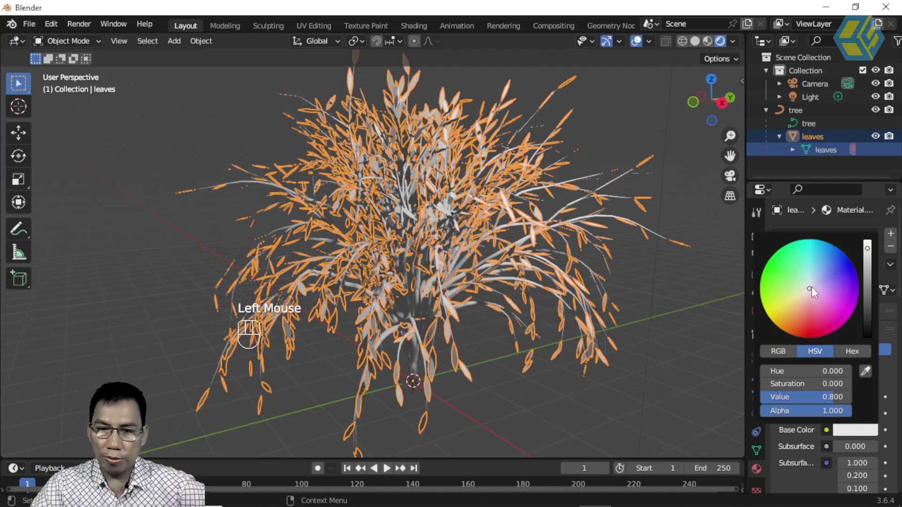
drag(812, 287, 859, 283)
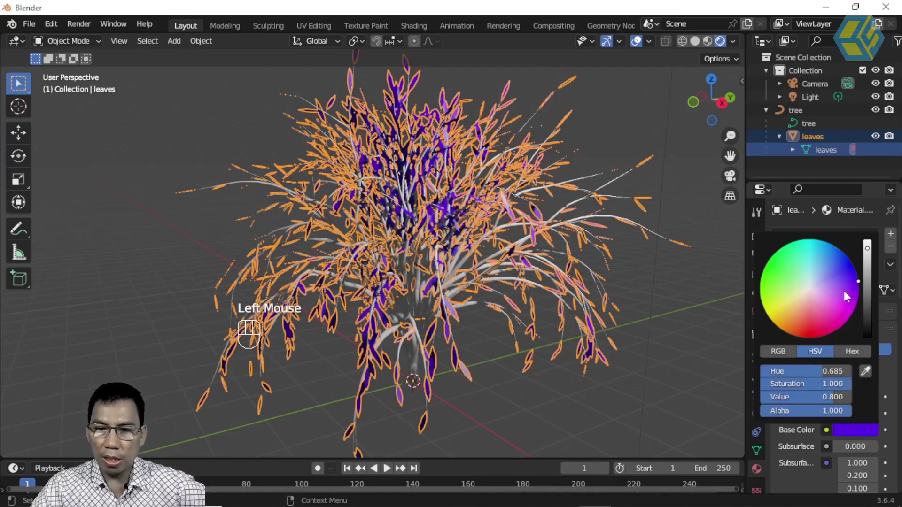
drag(859, 281, 828, 320)
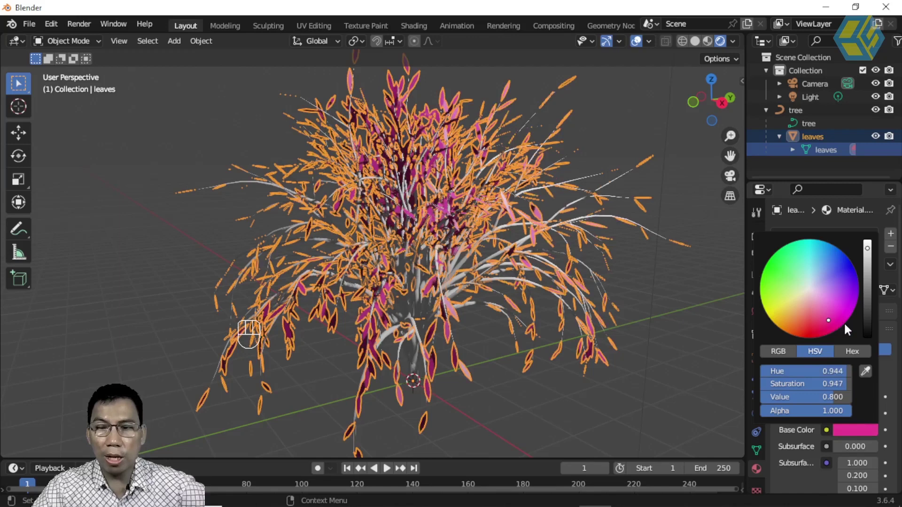
click(844, 320)
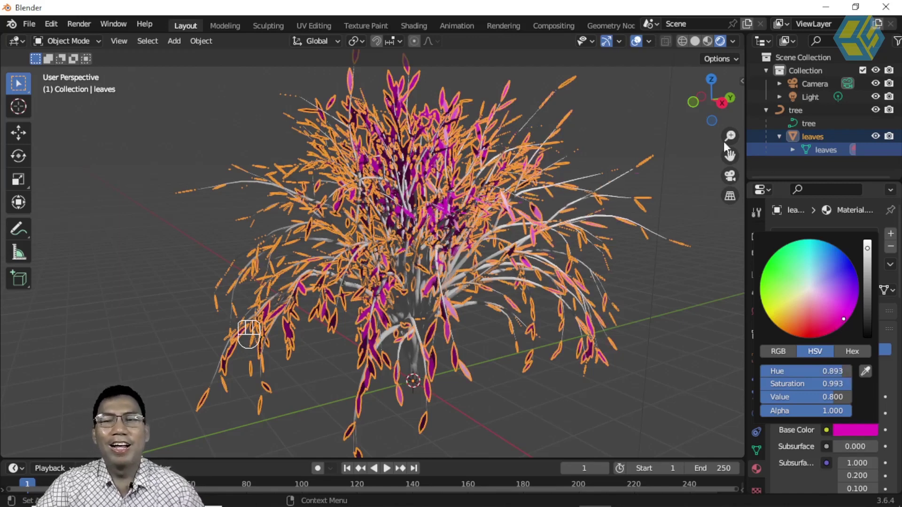
click(647, 156)
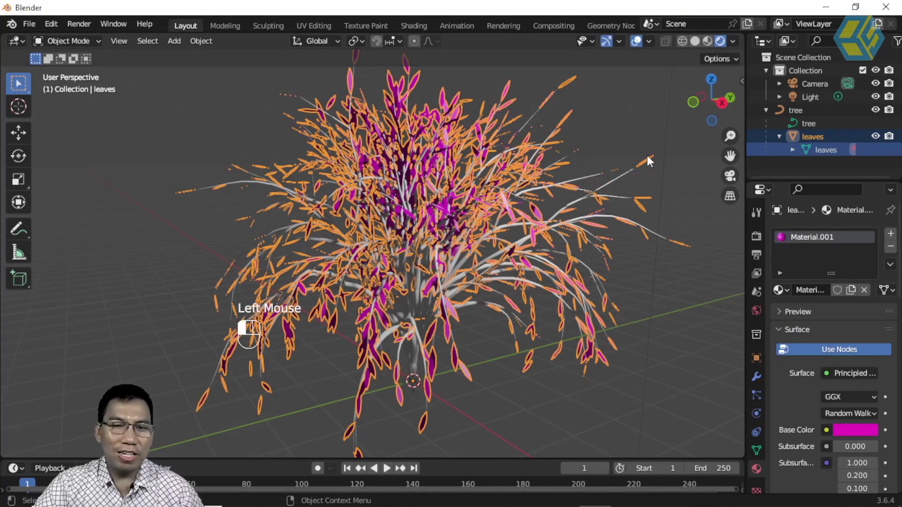
click(610, 124)
click(610, 124)
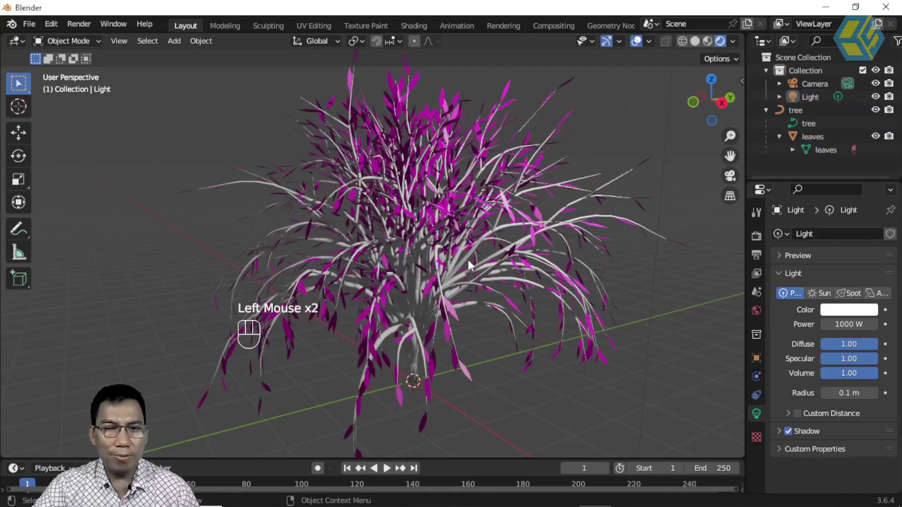
- Give the tree's trunk and branches a new material, try an orange base color, settle on bright green, and deselect them
click(806, 124)
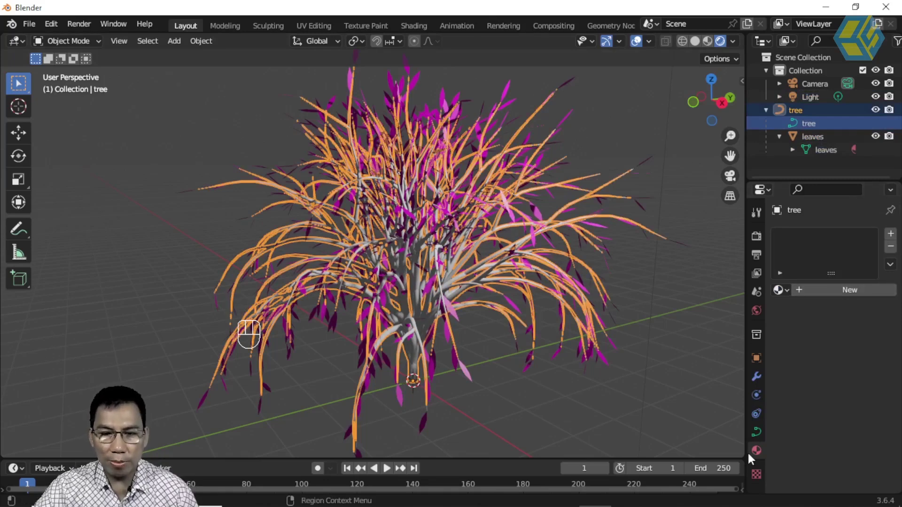
click(847, 289)
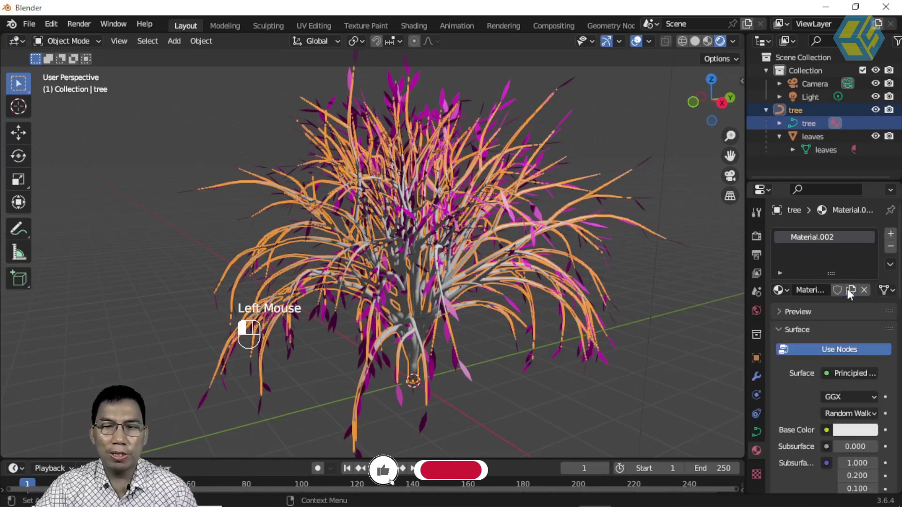
click(852, 431)
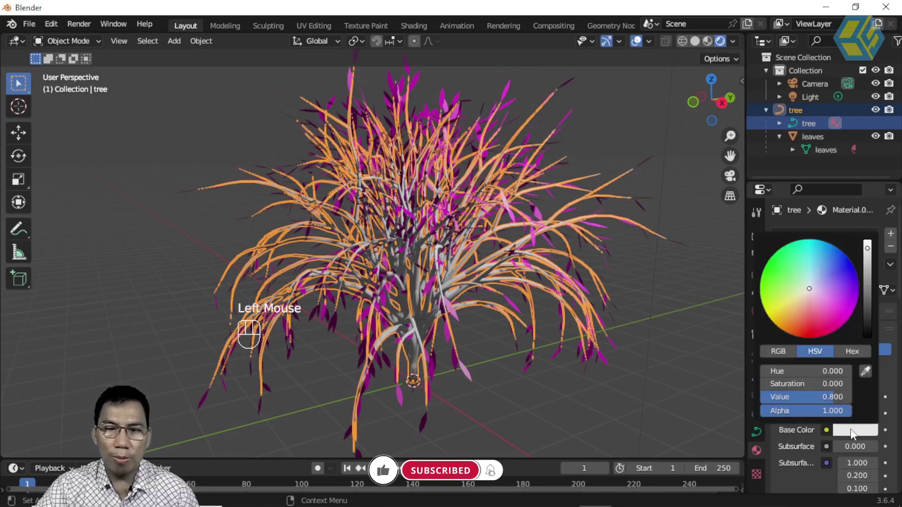
click(771, 269)
click(796, 328)
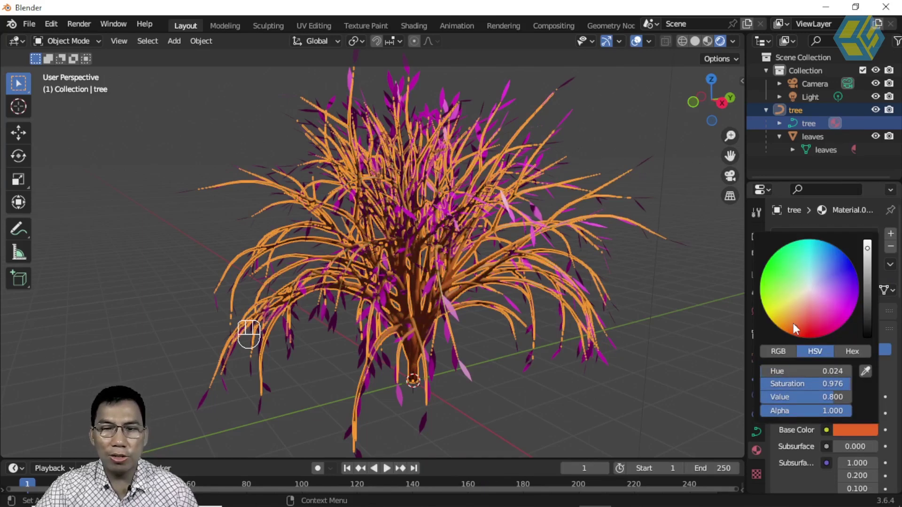
click(775, 271)
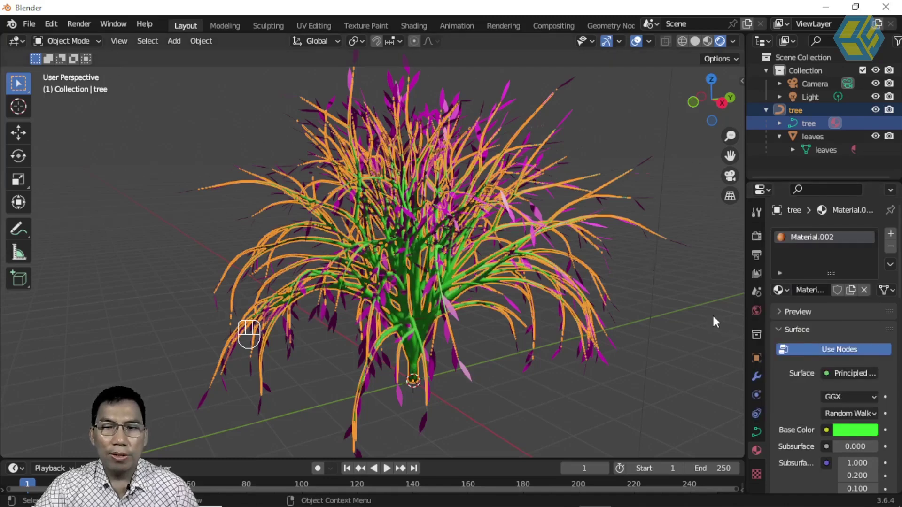
click(532, 388)
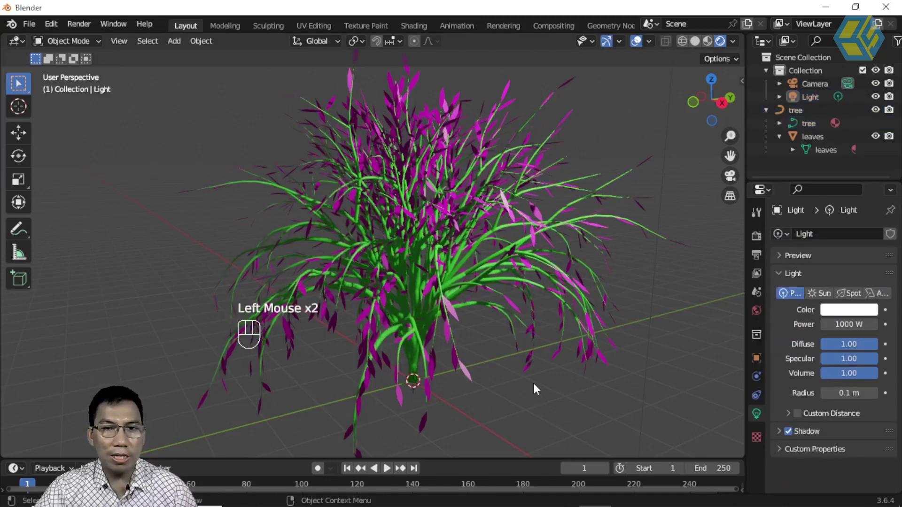
click(534, 384)
- Select the whole tree together with its leaves and view it from the front
scroll(534, 384, down, 3)
middle_drag(532, 374, 499, 367)
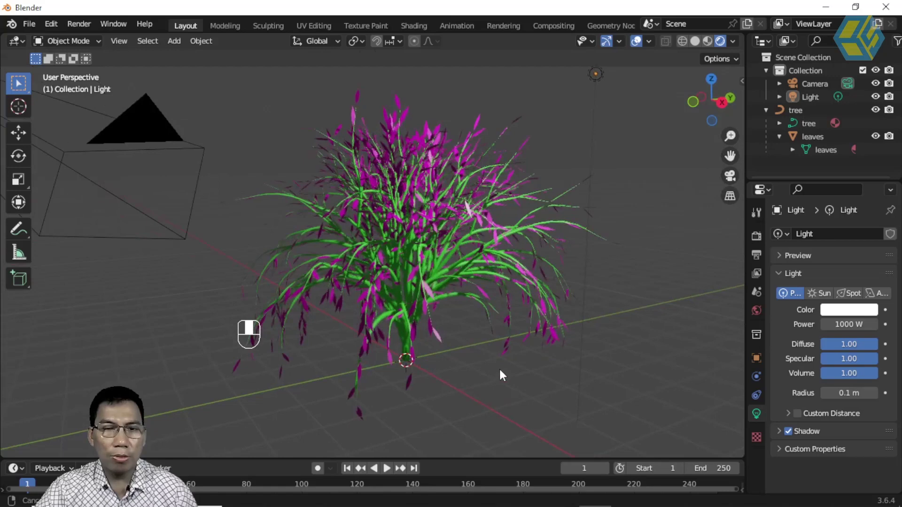
drag(307, 101, 476, 346)
middle_drag(477, 345, 415, 339)
scroll(416, 337, down, 1)
scroll(416, 329, up, 1)
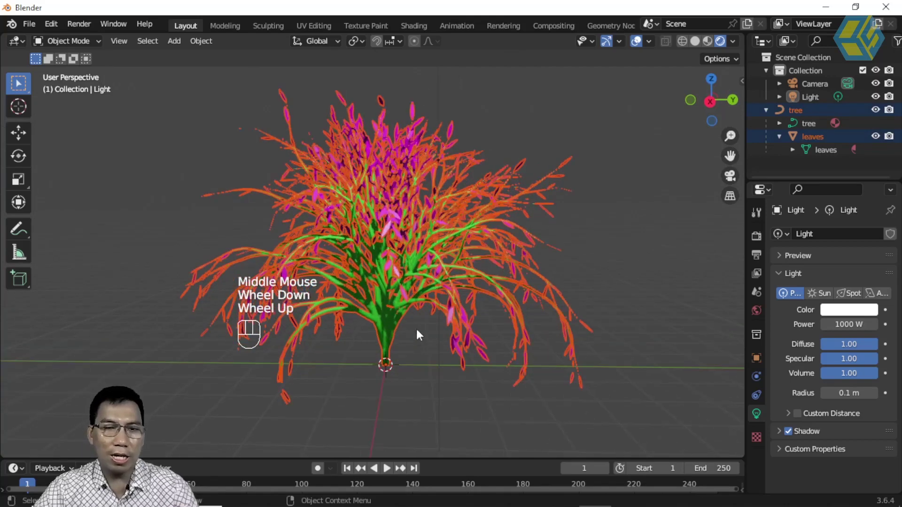
scroll(394, 314, down, 1)
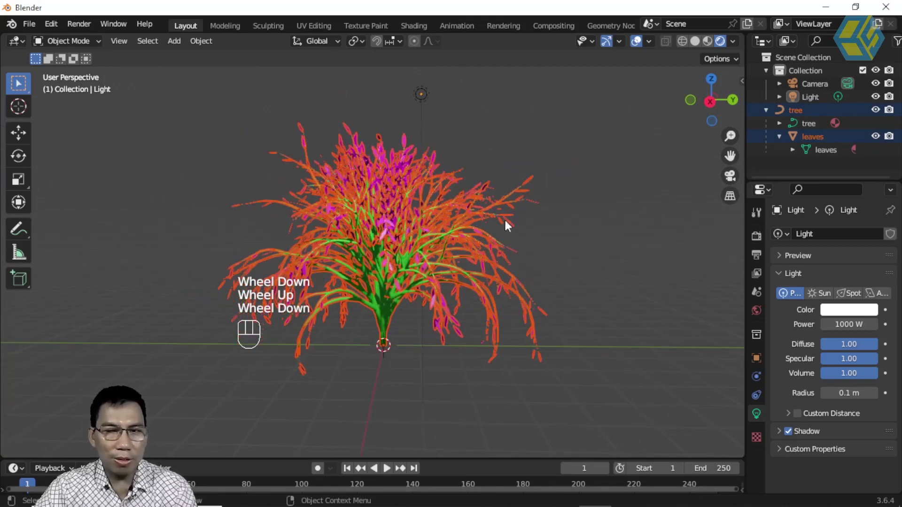
- Duplicate the whole tree with its leaves and move the copy along the negative Y axis beside the original
click(261, 105)
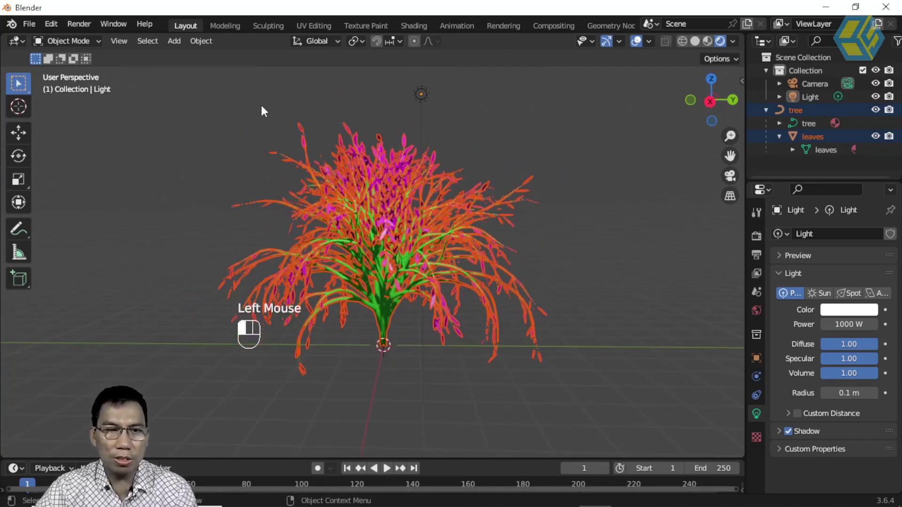
drag(251, 108, 383, 291)
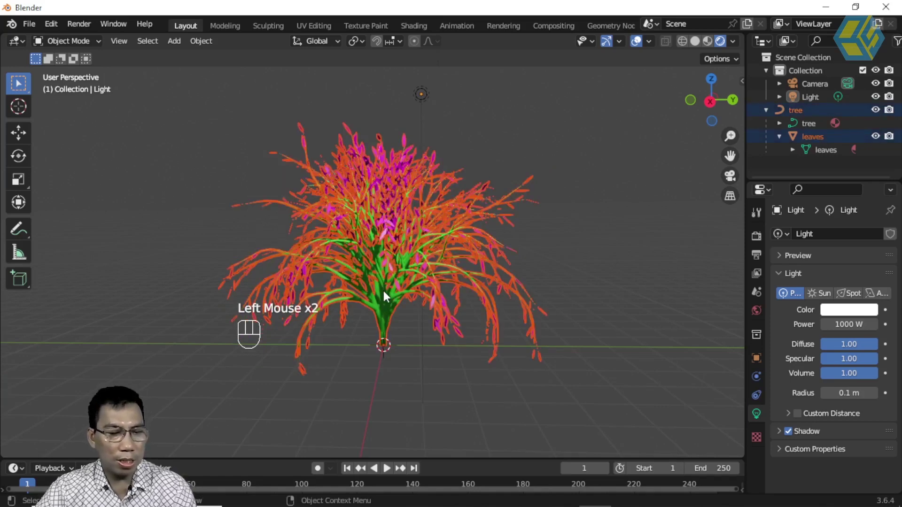
key(shift+d)
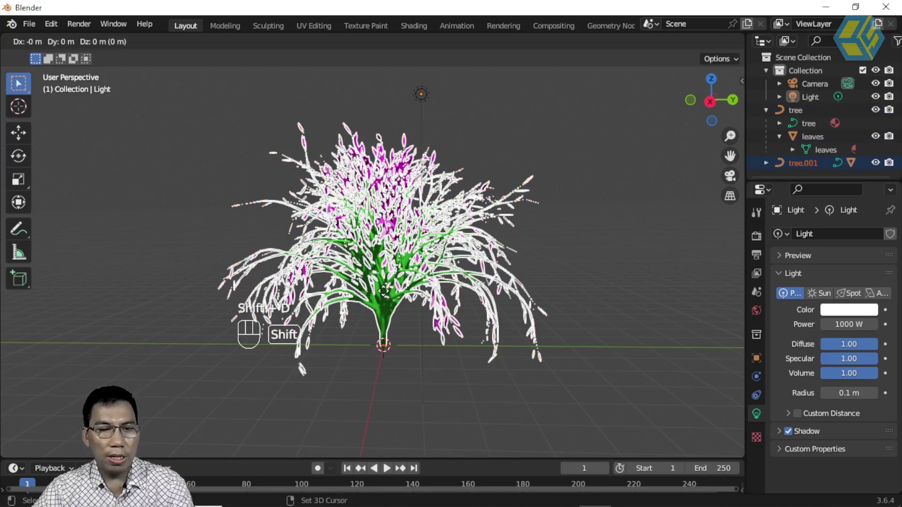
click(383, 291)
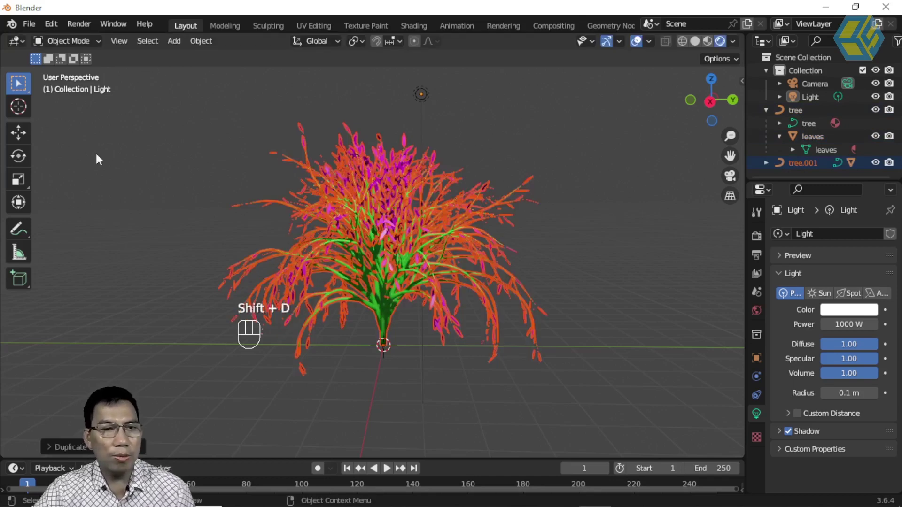
click(22, 133)
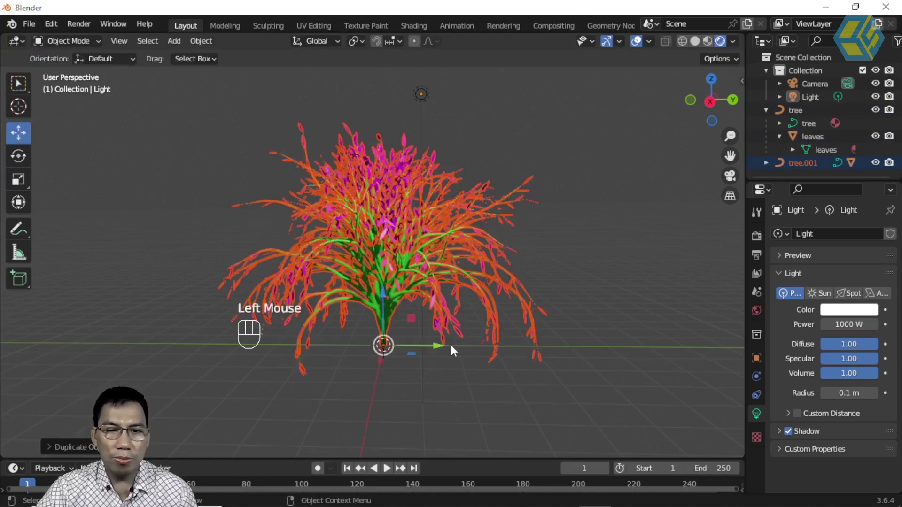
drag(438, 346, 246, 345)
- Duplicate the original tree again, move the copy along the positive Y axis to its other side, and deselect it
click(388, 259)
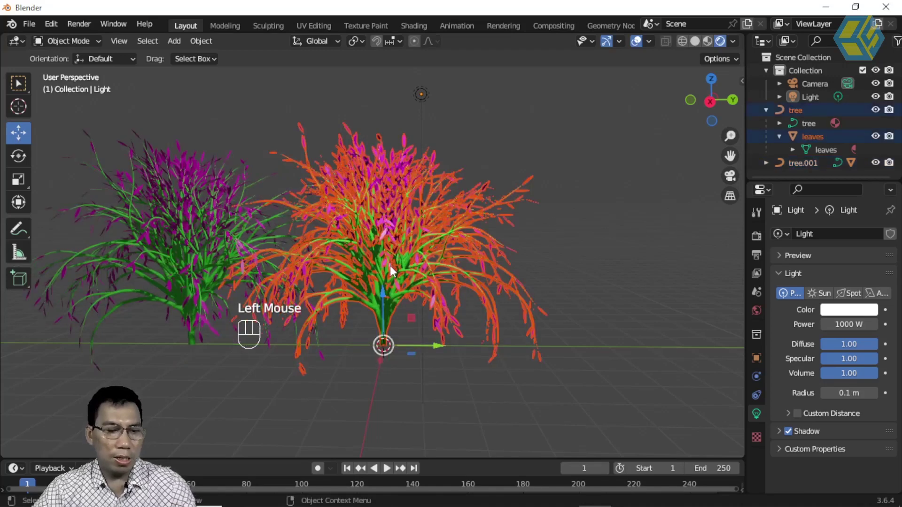
key(shift+d)
right_click(397, 303)
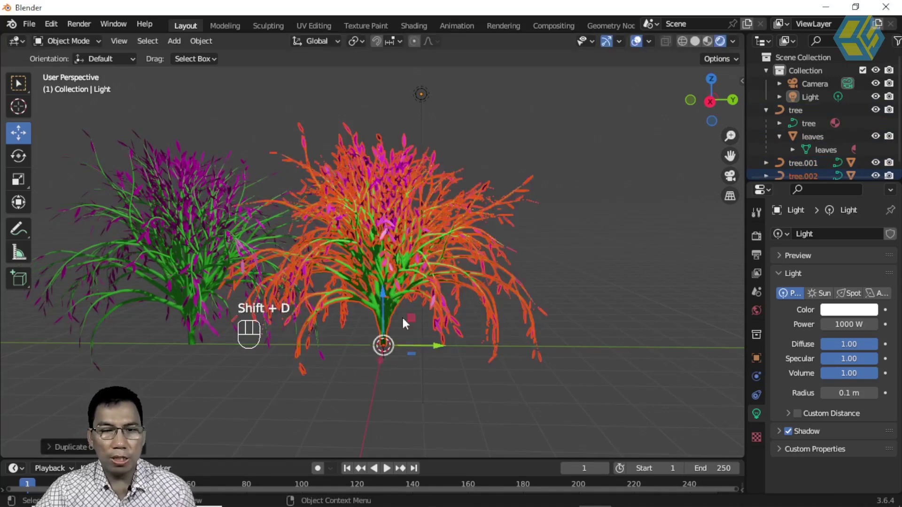
drag(572, 332, 560, 386)
click(553, 384)
click(553, 382)
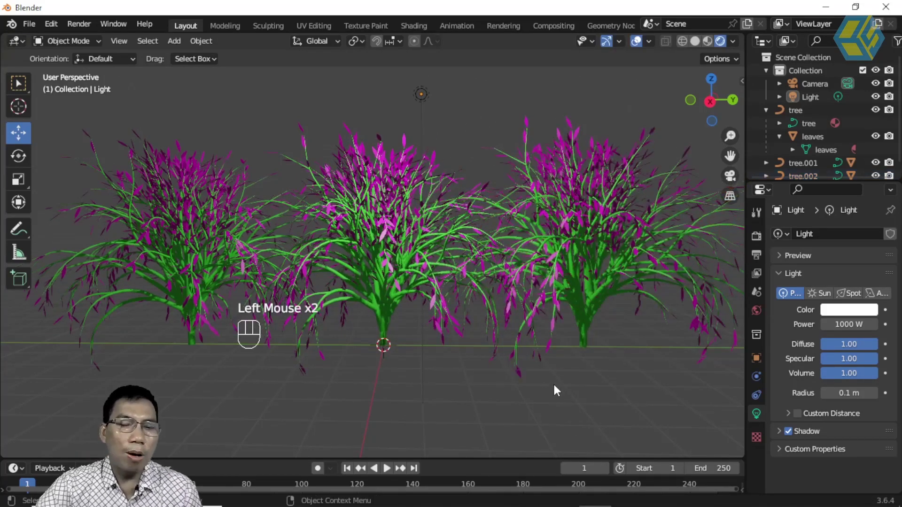
- Add a second material with an Emission surface in cyan to the leaves of the tree on the positive Y side
click(591, 143)
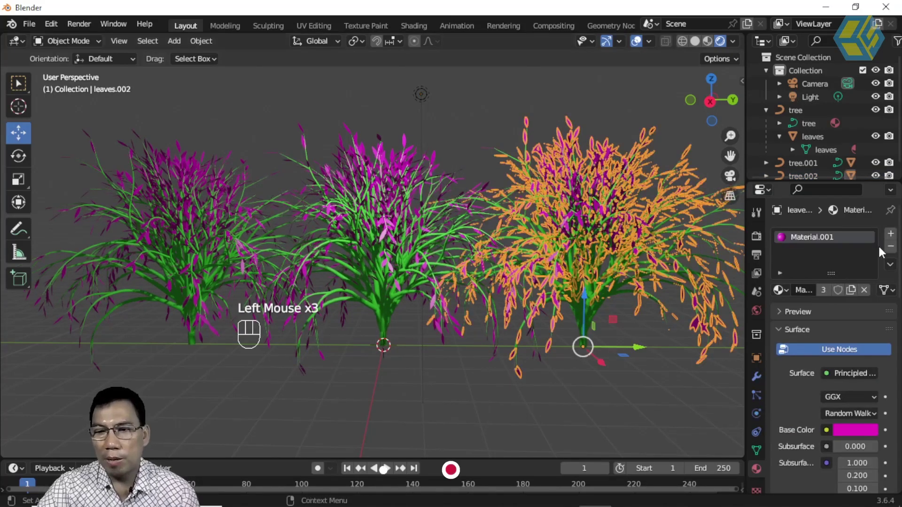
click(891, 234)
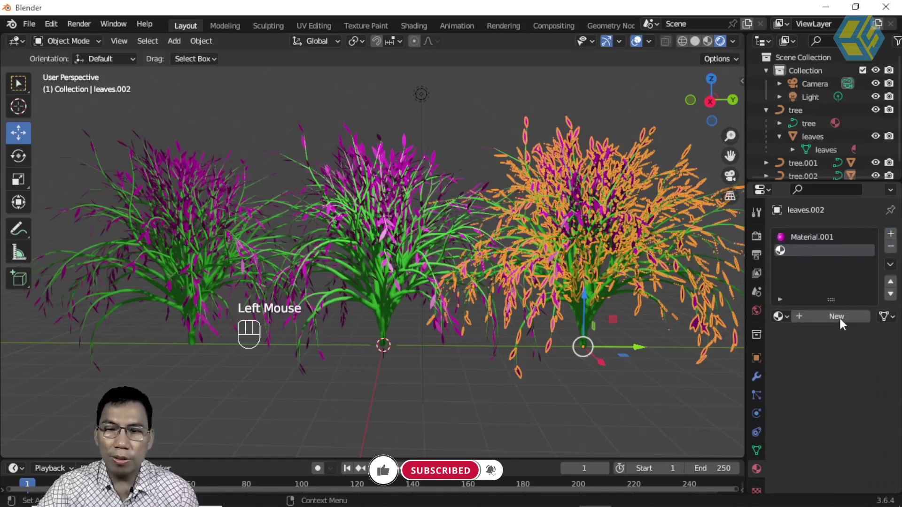
click(840, 317)
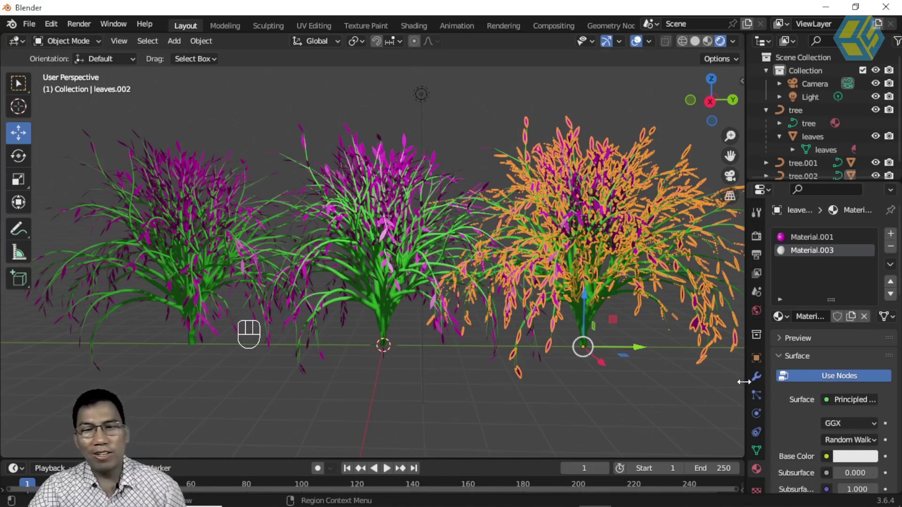
click(832, 400)
click(717, 136)
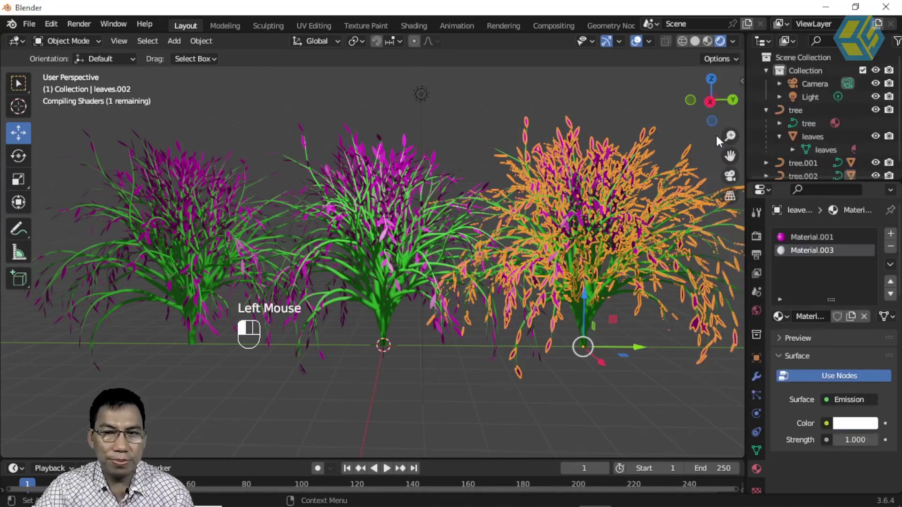
click(856, 425)
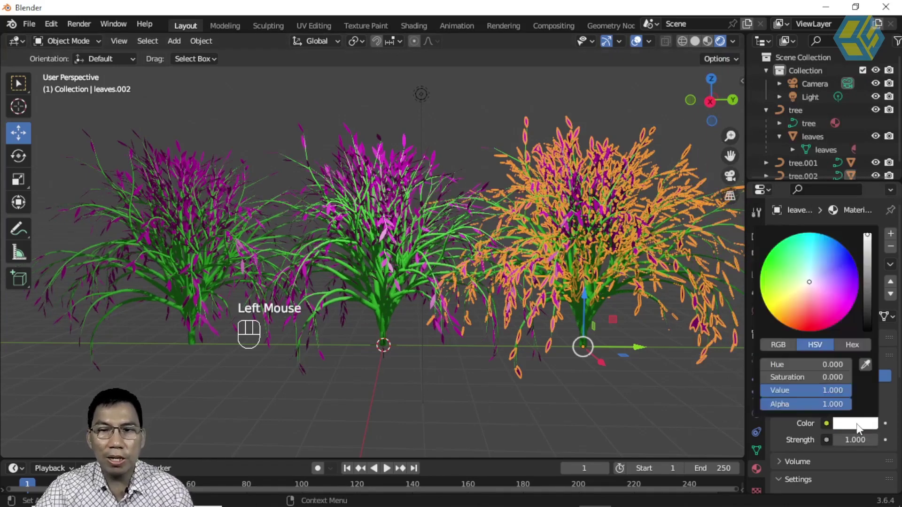
click(811, 236)
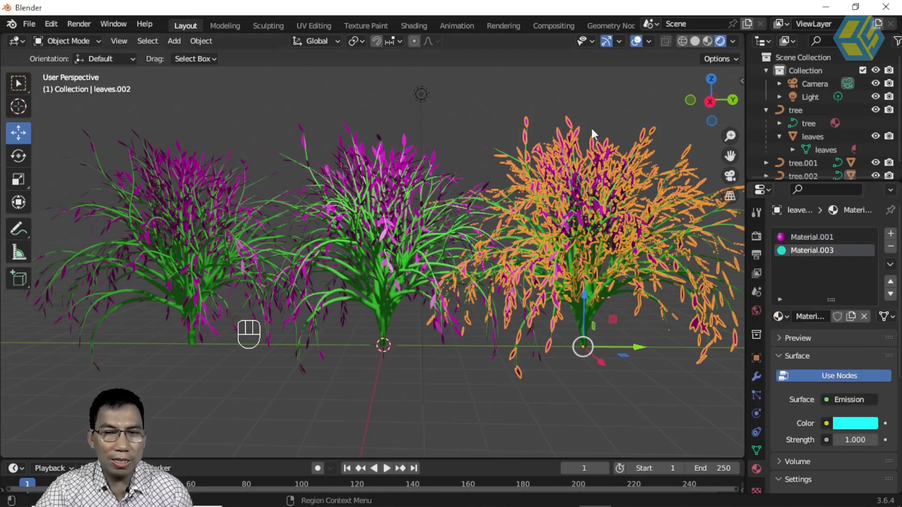
- Remove the magenta Material.001 from the leaves of the positive Y tree and deselect them
click(811, 237)
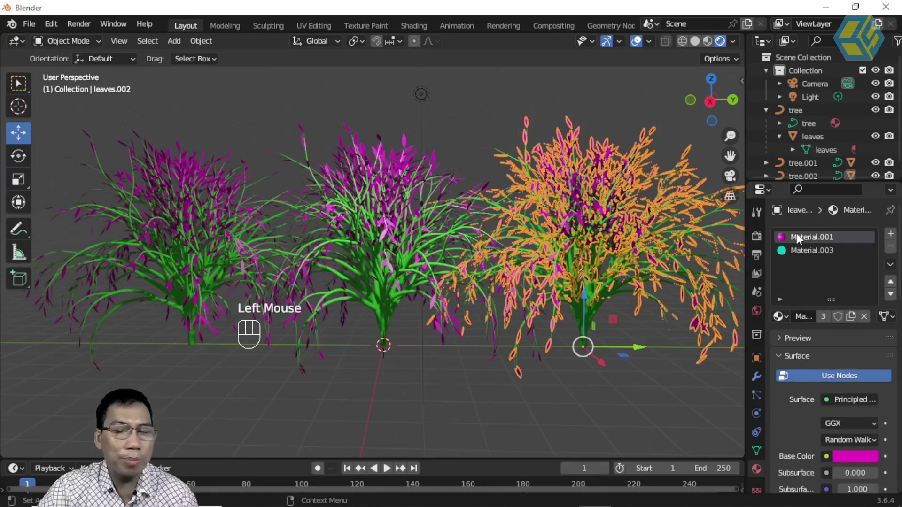
click(891, 247)
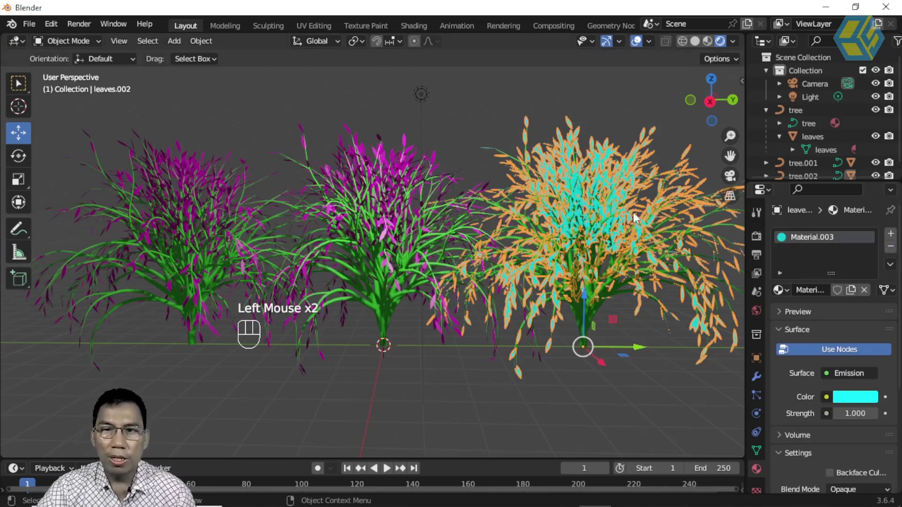
click(663, 116)
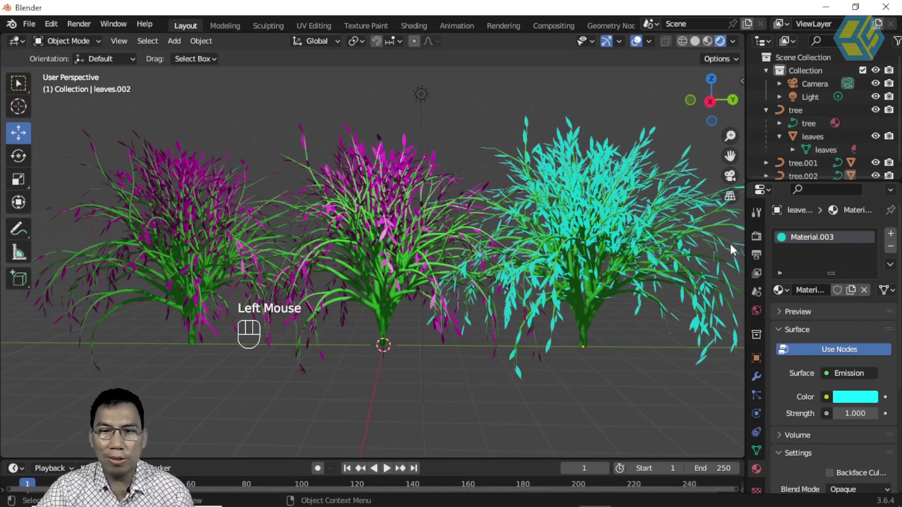
- Enable Bloom in the Eevee render settings
click(758, 253)
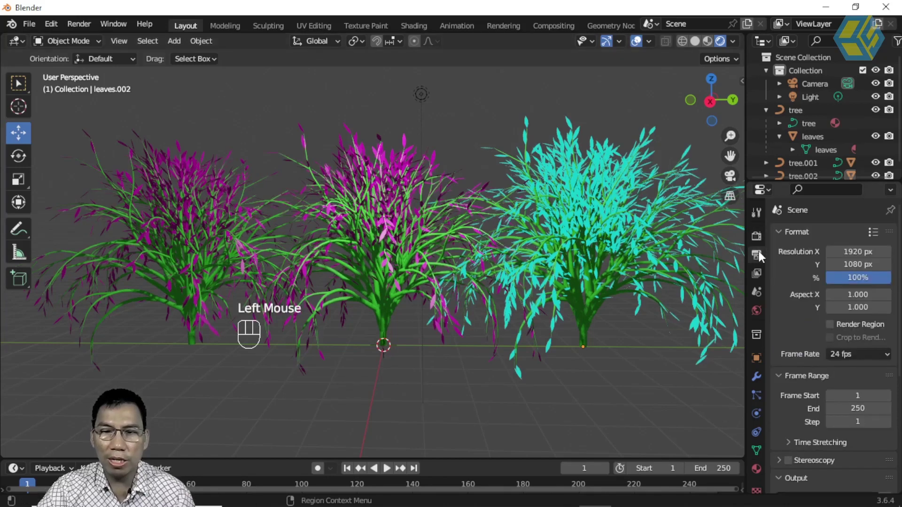
click(756, 236)
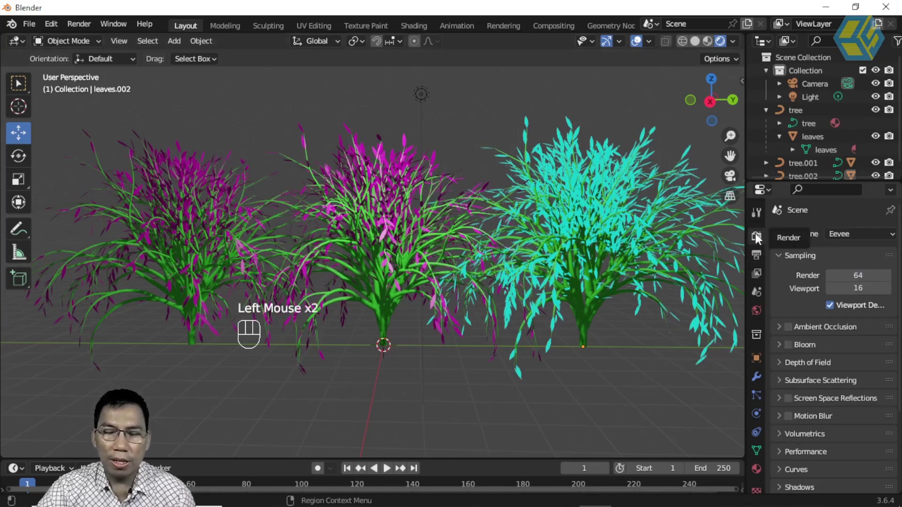
click(788, 345)
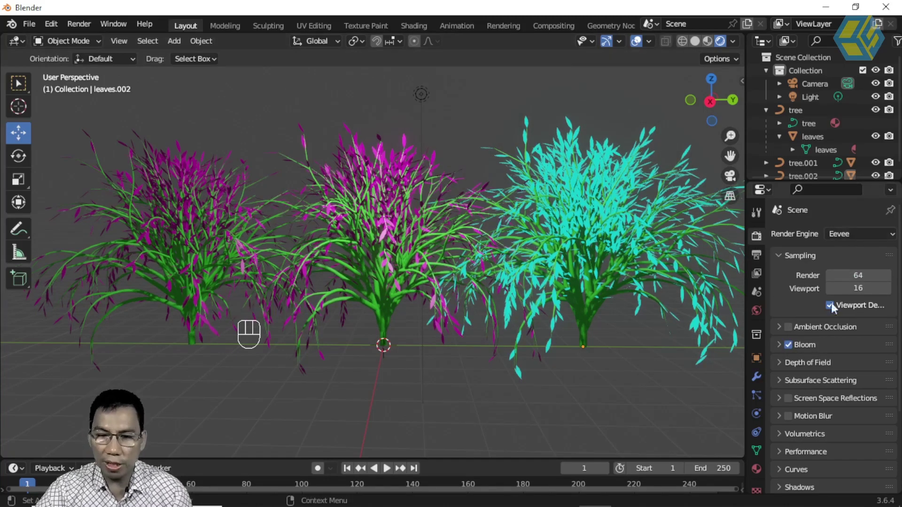
- Set the emission strength of the cyan leaf material to 3
click(758, 467)
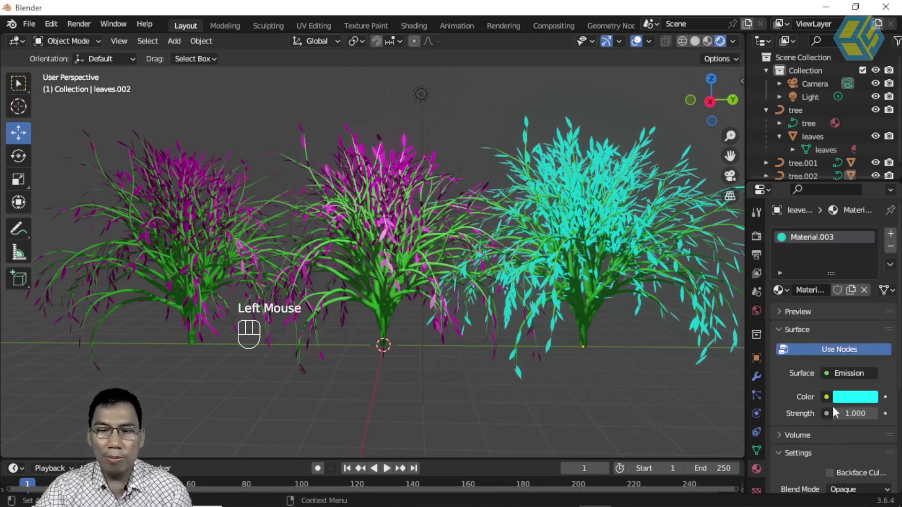
double_click(856, 414)
text(3)
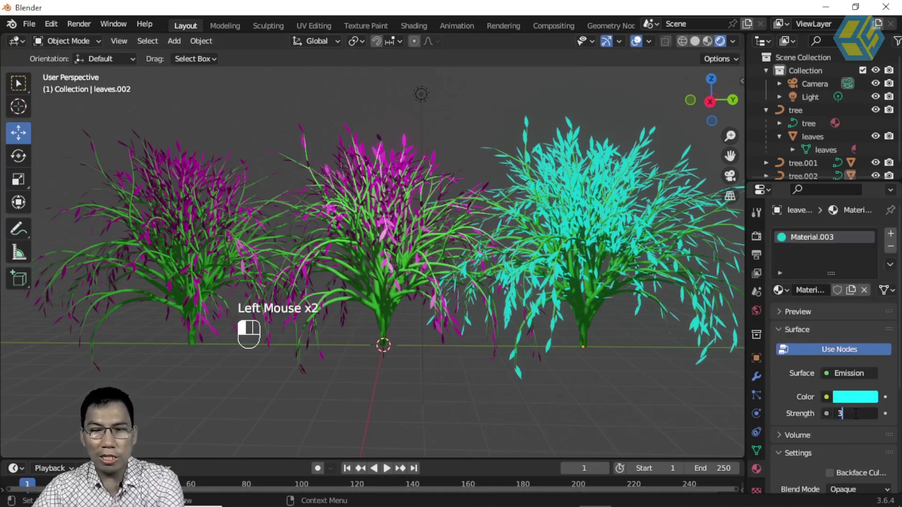
key(Return)
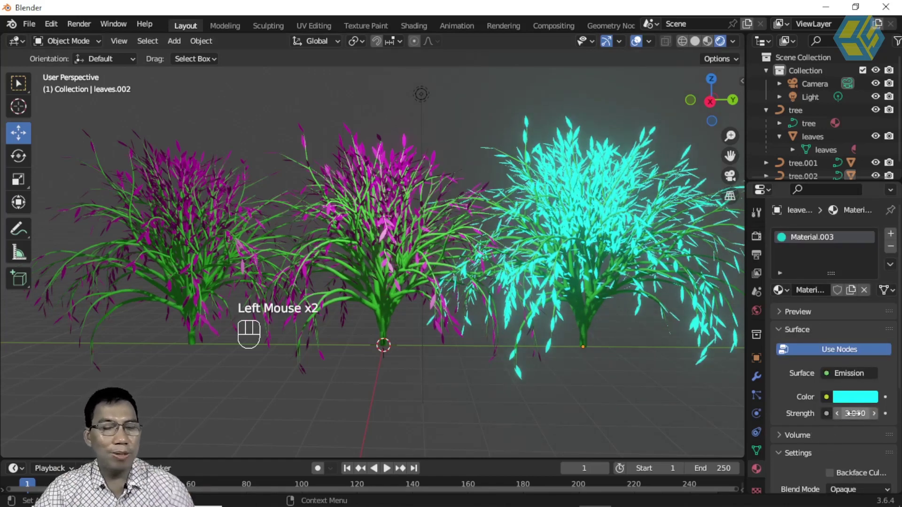
- Add a second material with an Emission surface in magenta to the leaves of the tree on the negative Y side
click(186, 165)
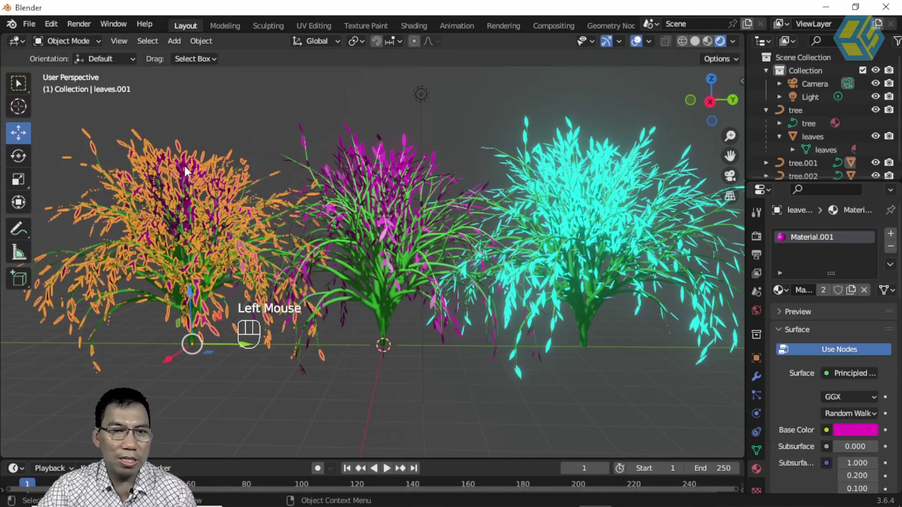
click(829, 371)
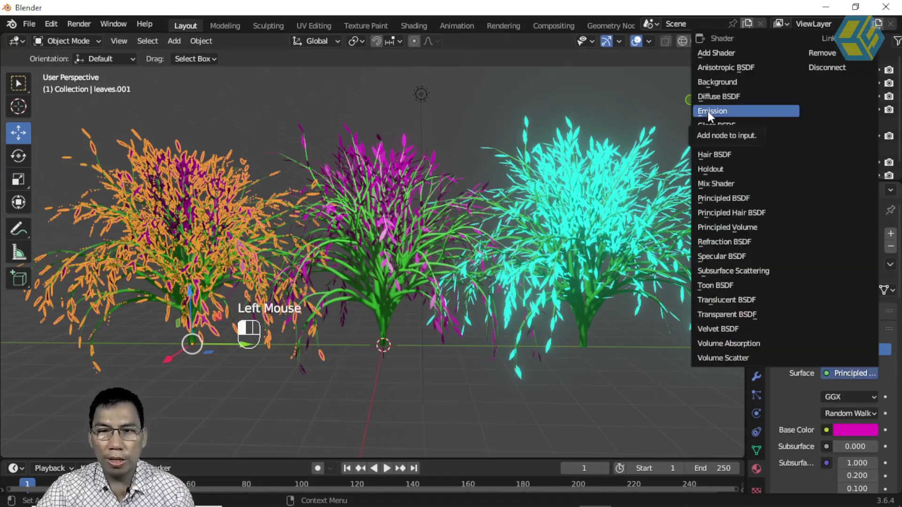
click(794, 388)
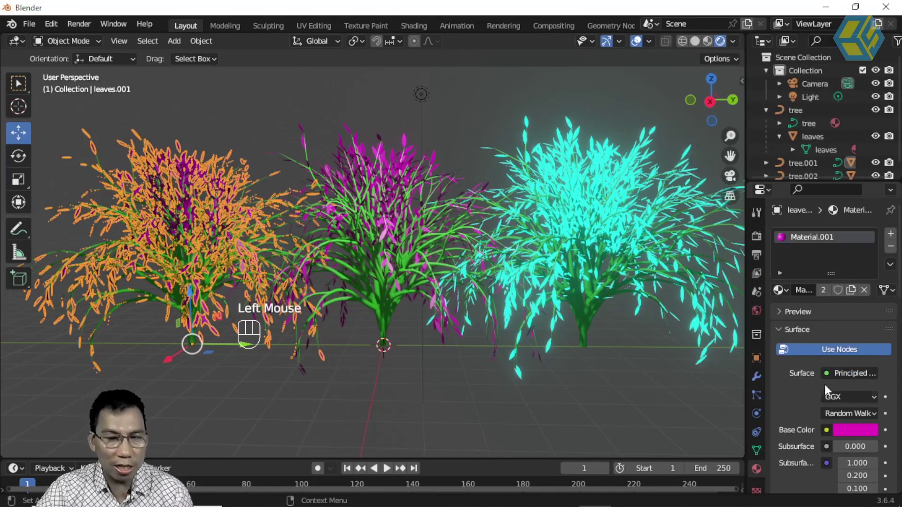
click(891, 234)
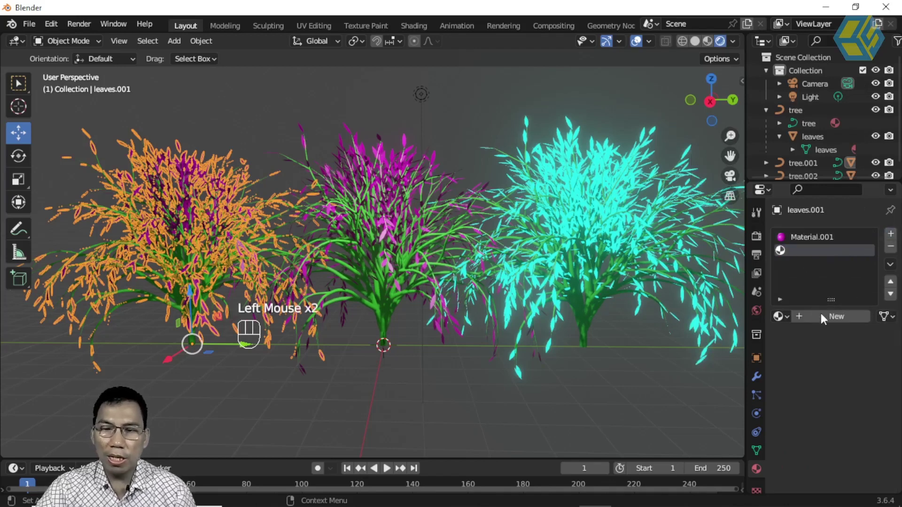
click(824, 316)
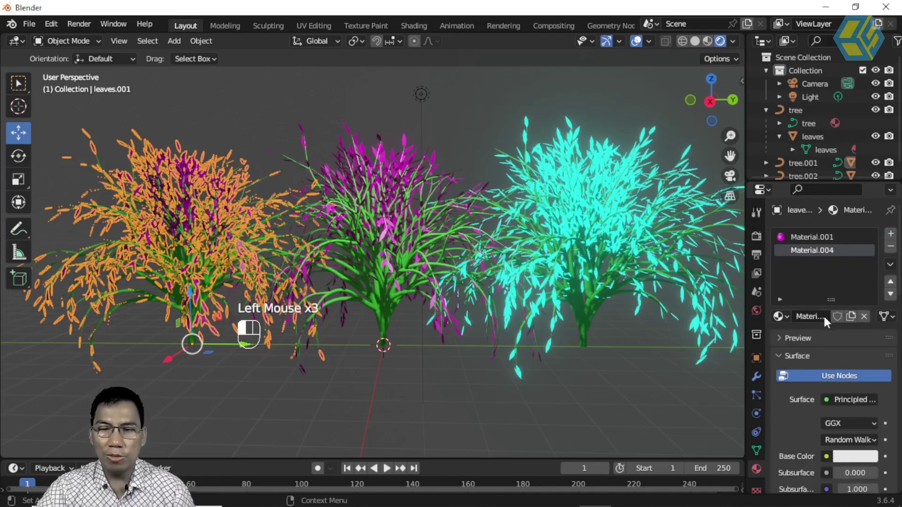
click(825, 400)
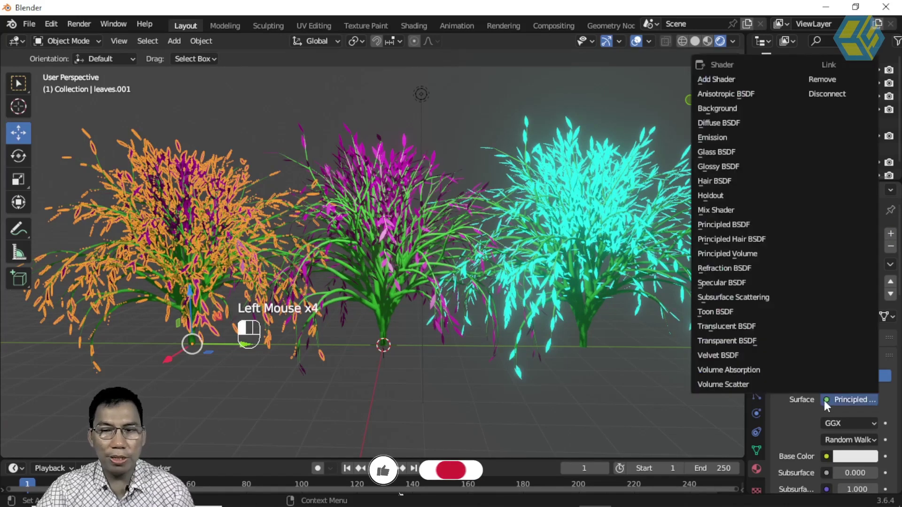
click(716, 140)
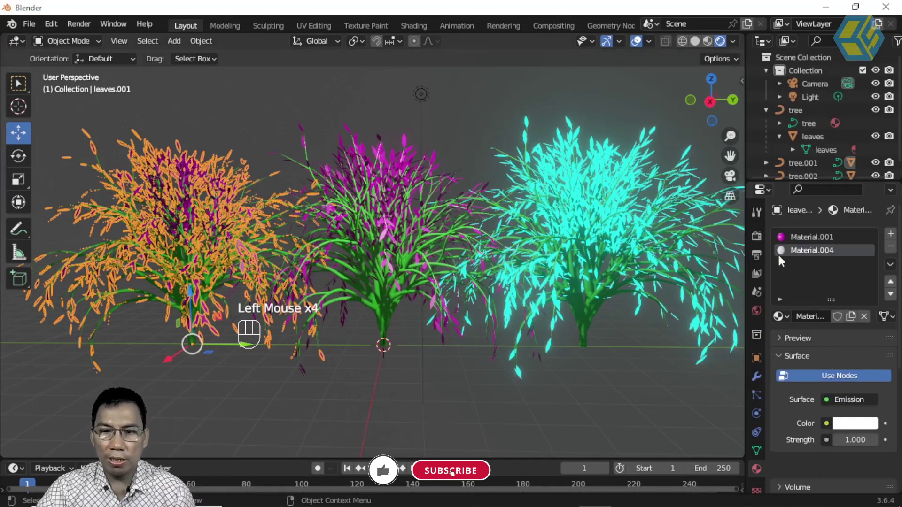
click(854, 424)
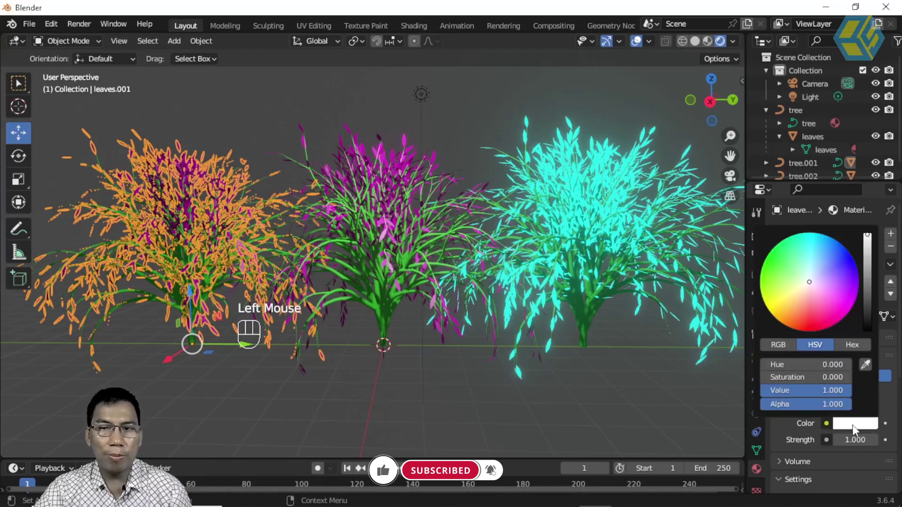
click(845, 316)
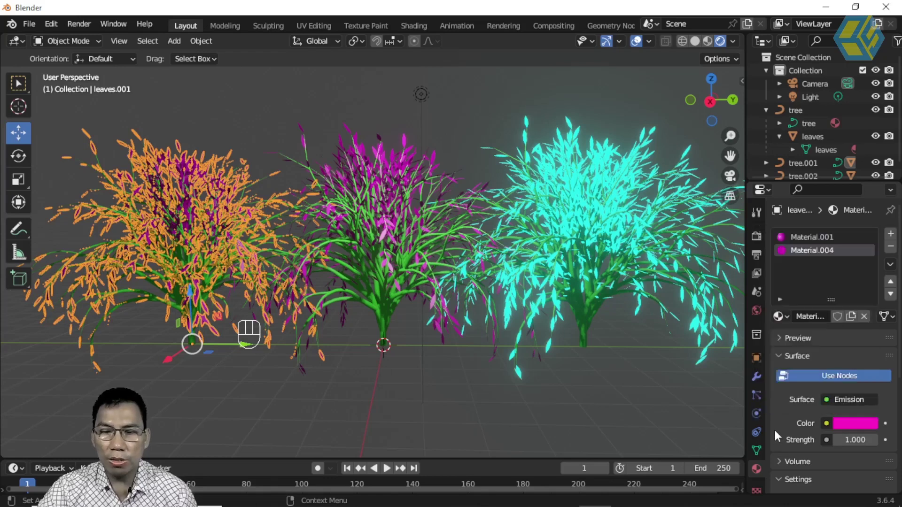
- Remove the shared Material.001 from the leaves of the negative Y tree and deselect them
click(816, 236)
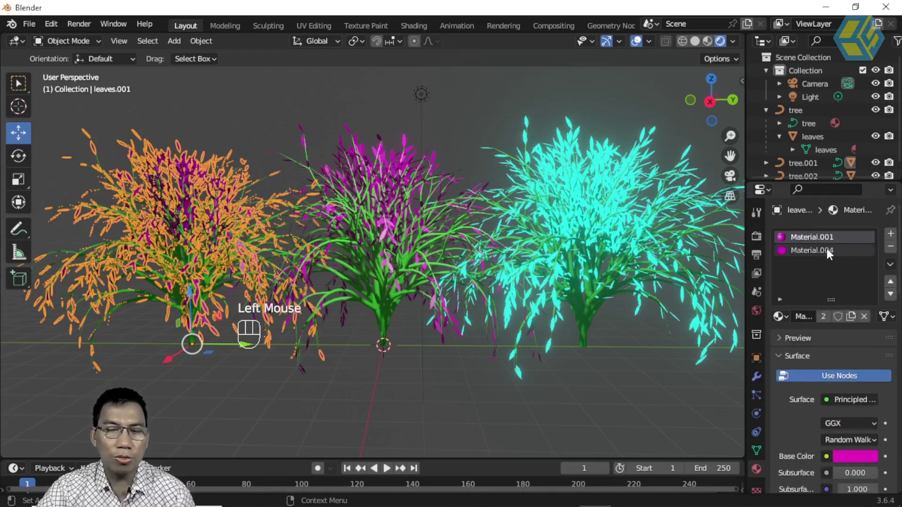
click(891, 247)
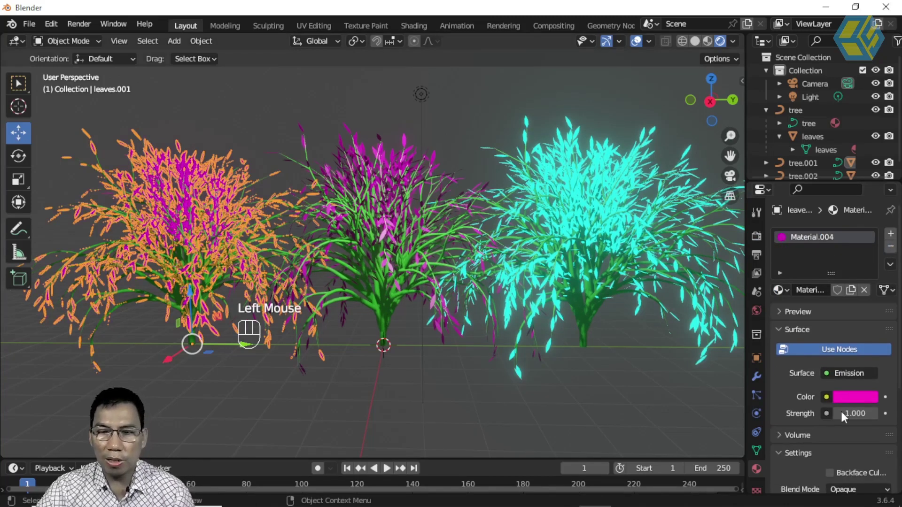
click(229, 141)
click(161, 163)
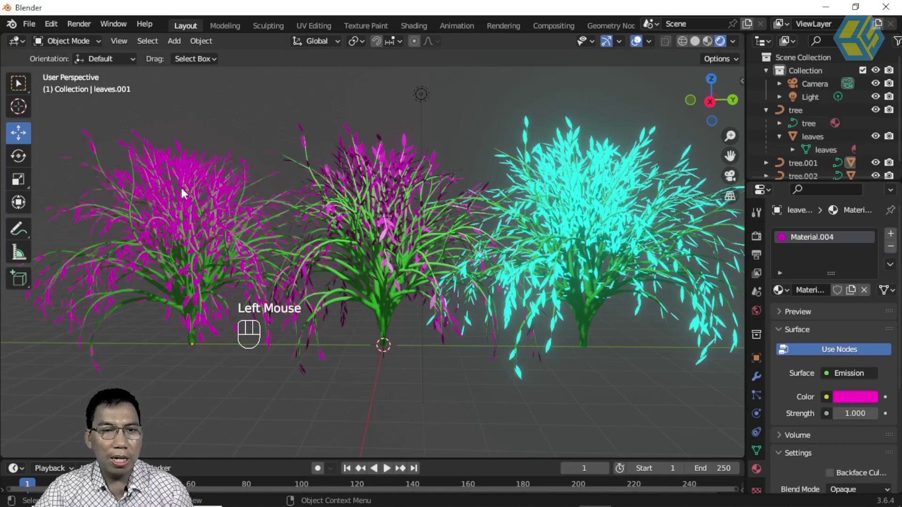
- Set the emission strength of the magenta leaf material on the negative Y tree to 3 and deselect the leaves
click(181, 151)
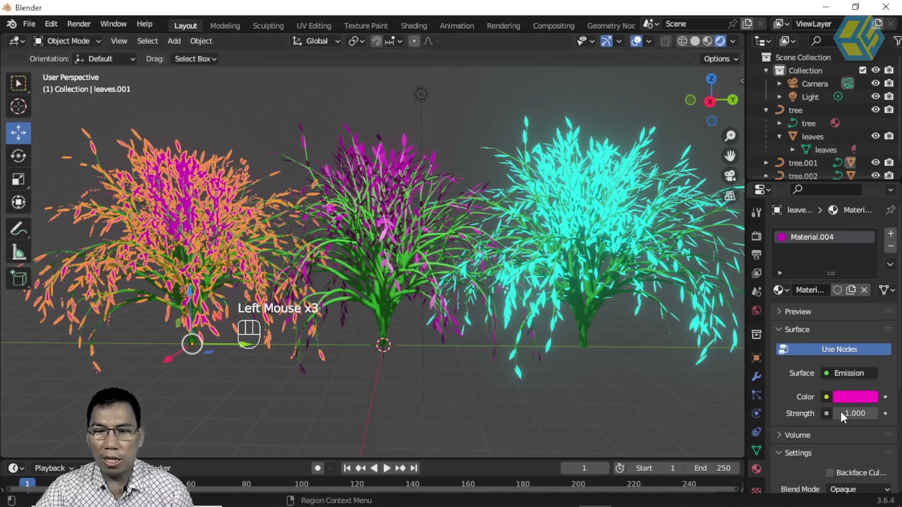
click(854, 415)
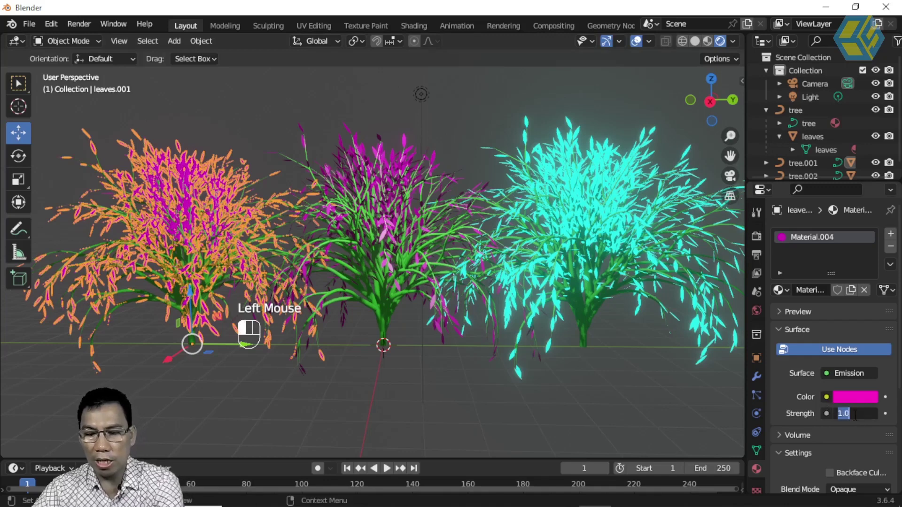
text(3)
key(Return)
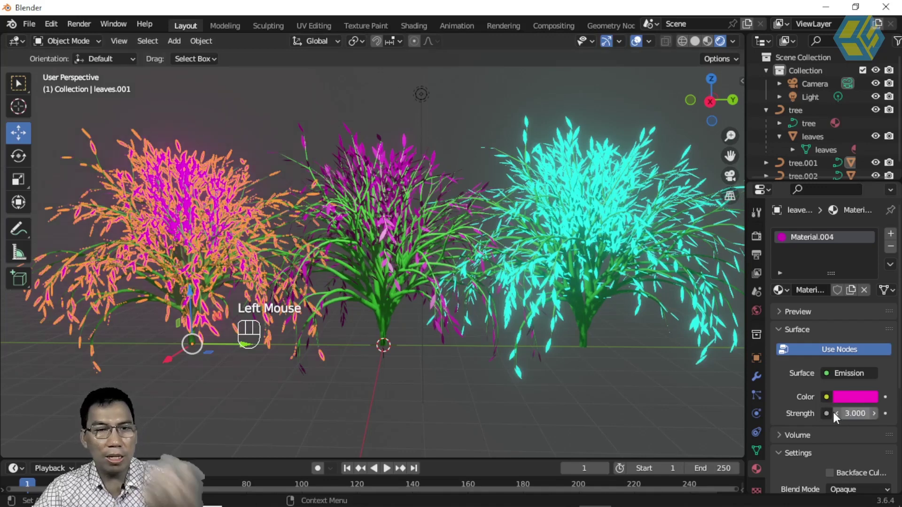
click(481, 407)
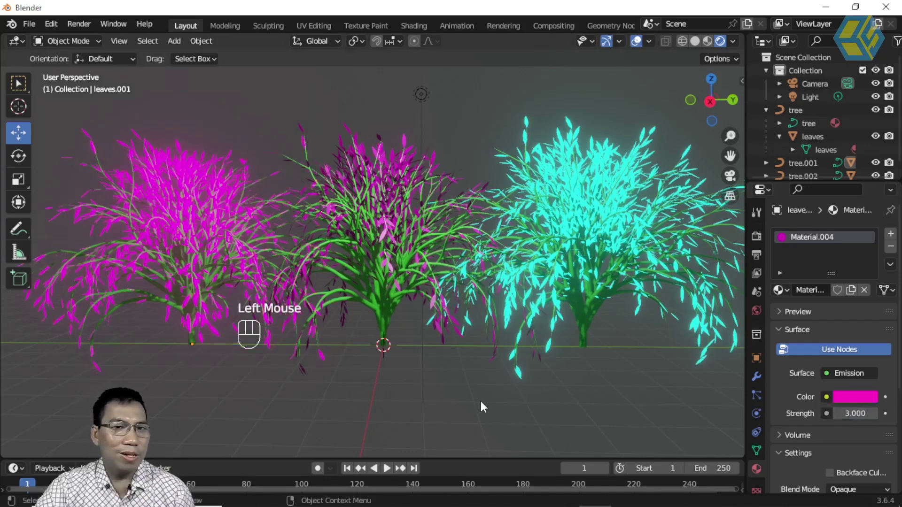
- Change the base color of the middle tree's leaf material from magenta to bright yellow
click(404, 142)
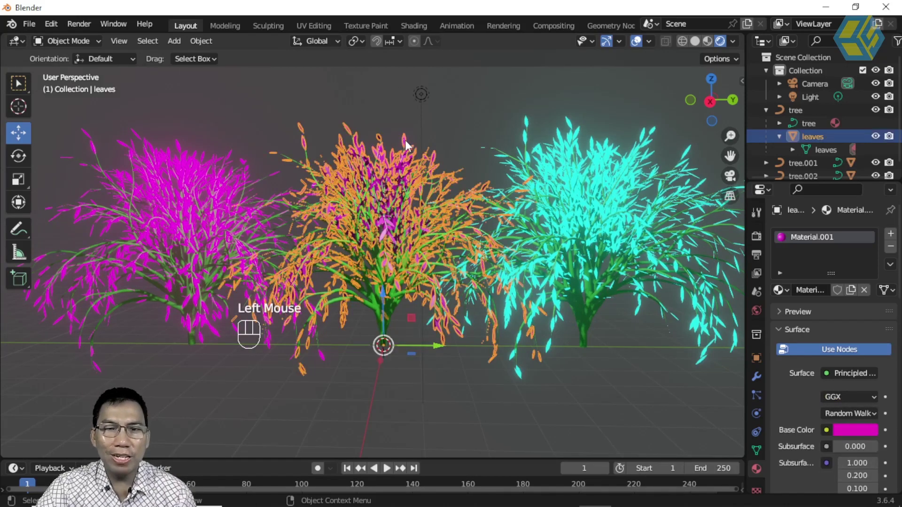
click(863, 430)
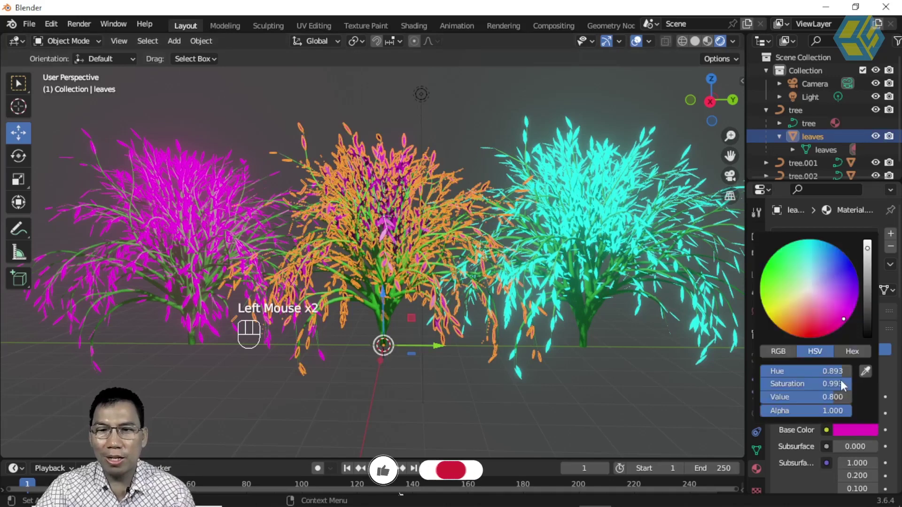
drag(771, 319, 761, 293)
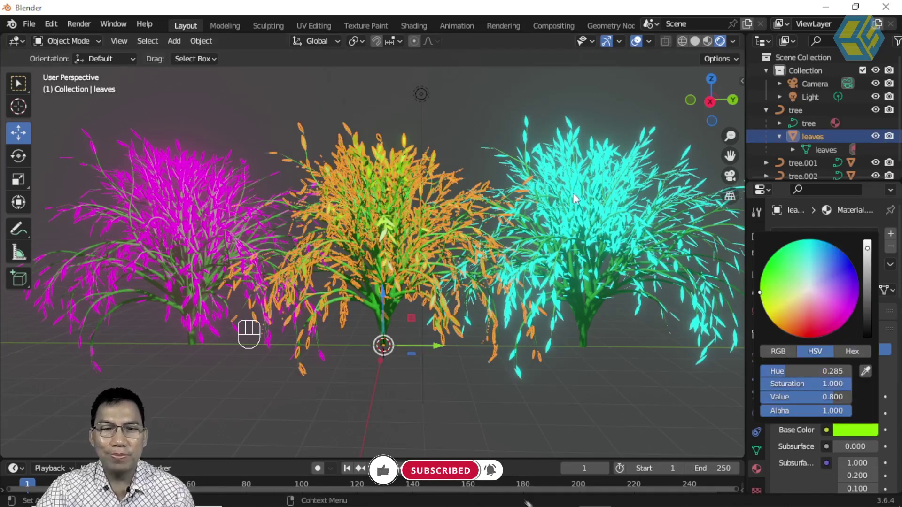
click(594, 368)
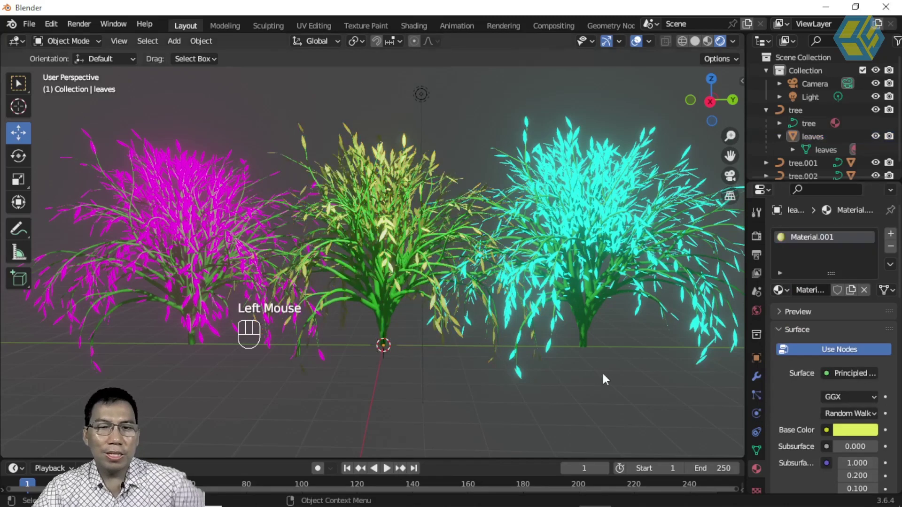
click(844, 431)
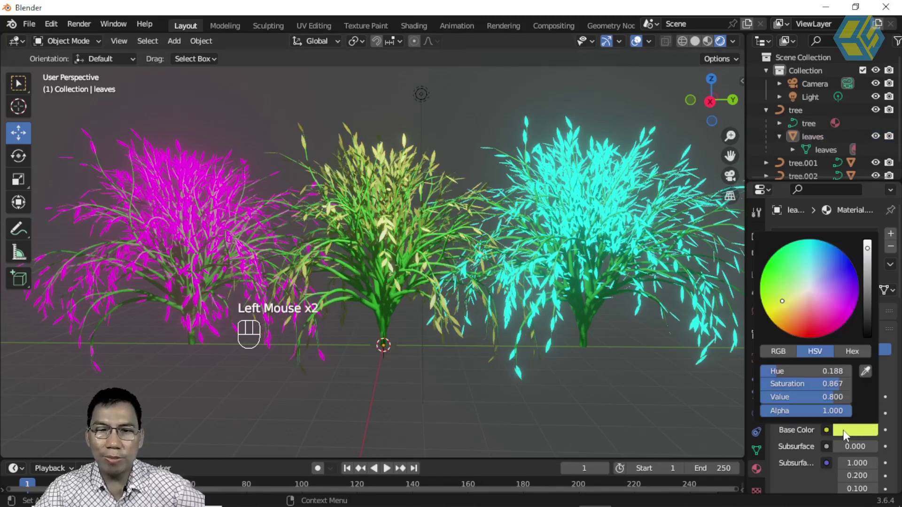
drag(781, 303, 767, 315)
drag(868, 248, 867, 240)
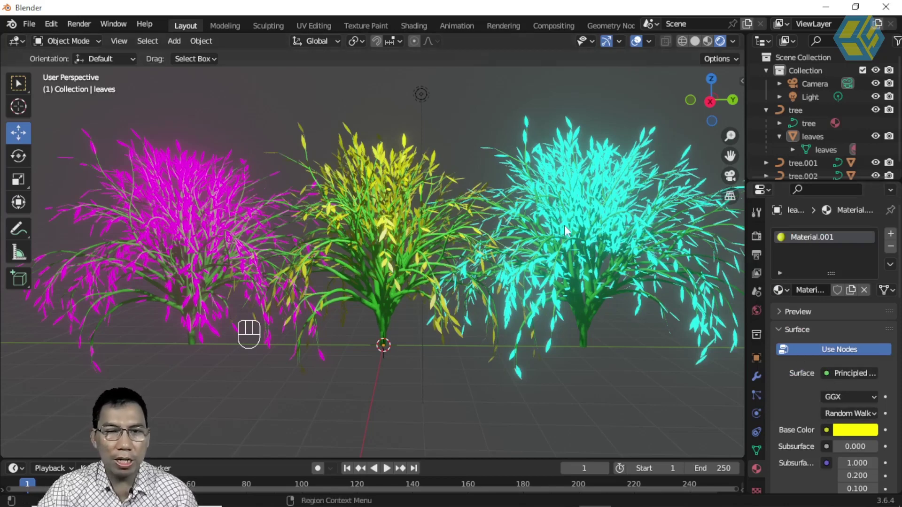
- Try to bring up the adjustable settings of the last operation with the middle tree's trunk selected
click(195, 157)
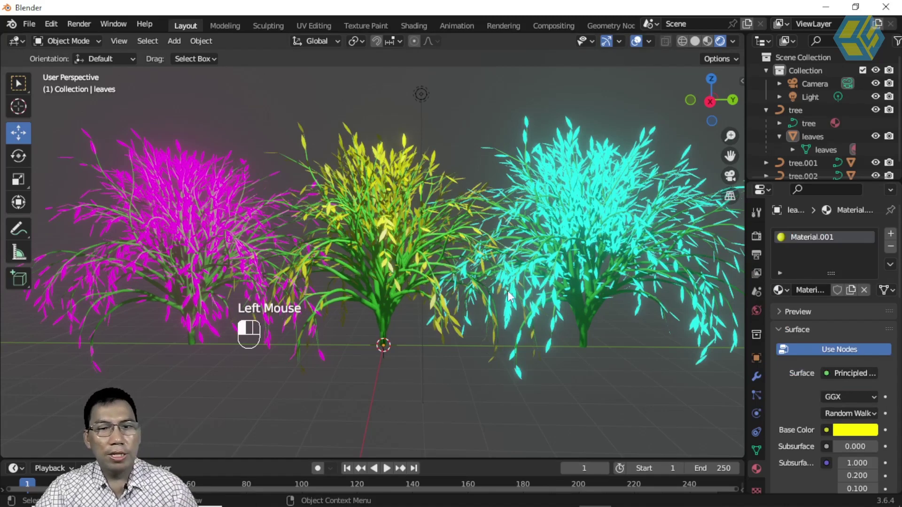
click(450, 359)
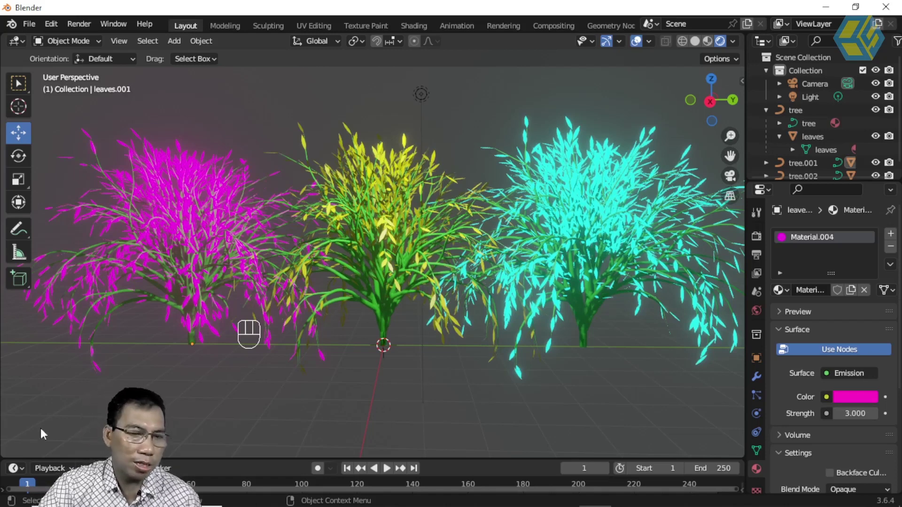
click(382, 149)
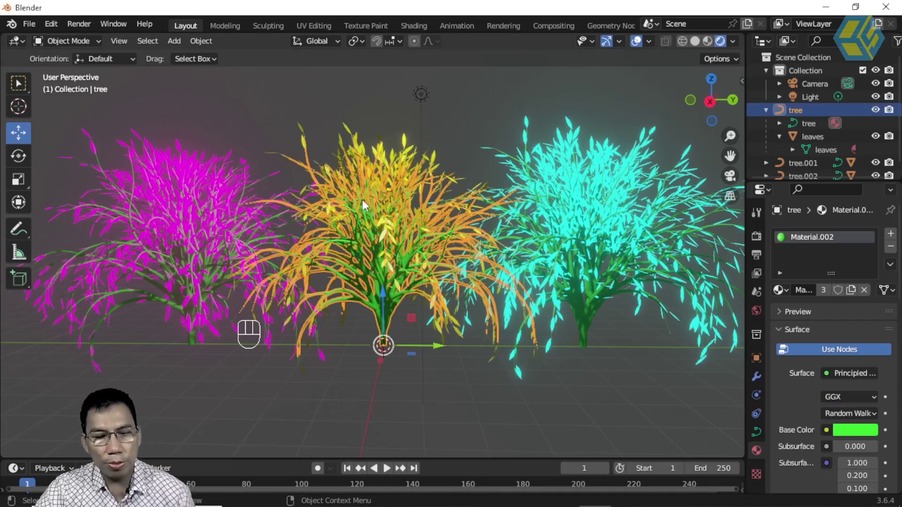
key(F9)
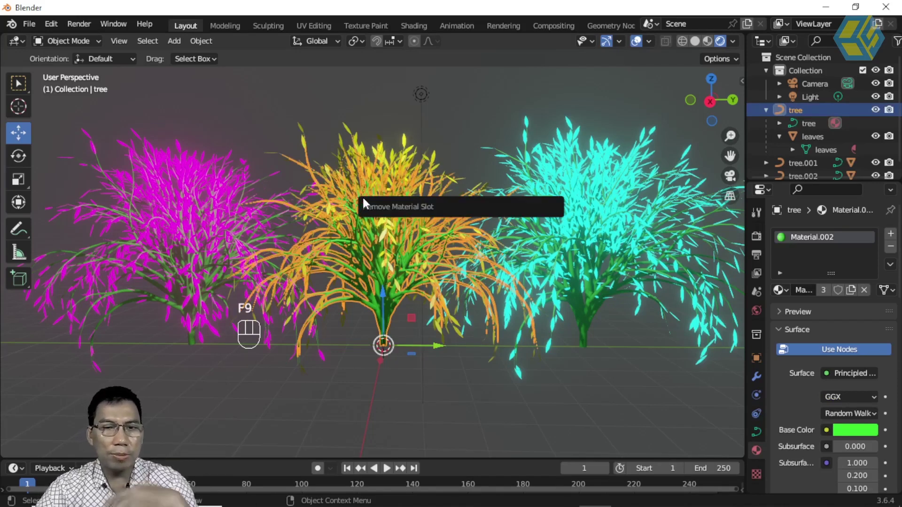
click(386, 108)
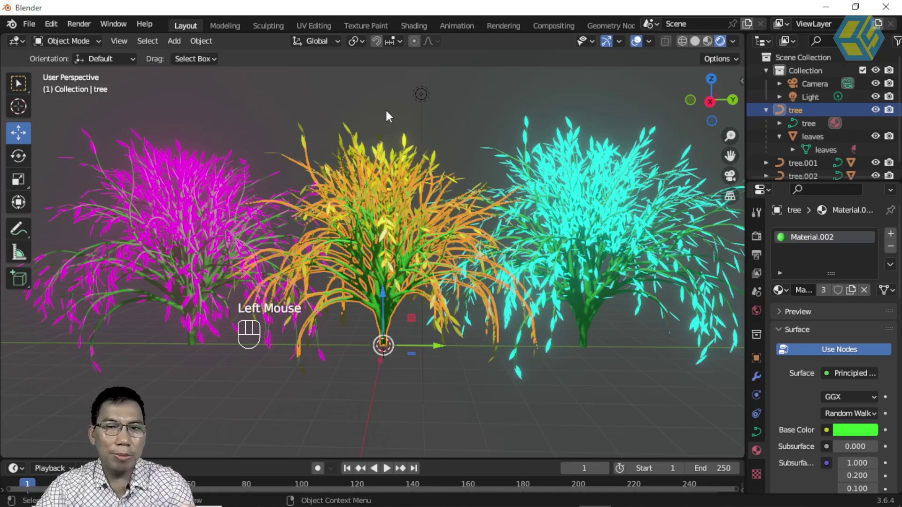
- Select the middle tree's trunk and leaves together and add a Simple Deform modifier with a 34.7° twist
click(402, 148)
click(403, 149)
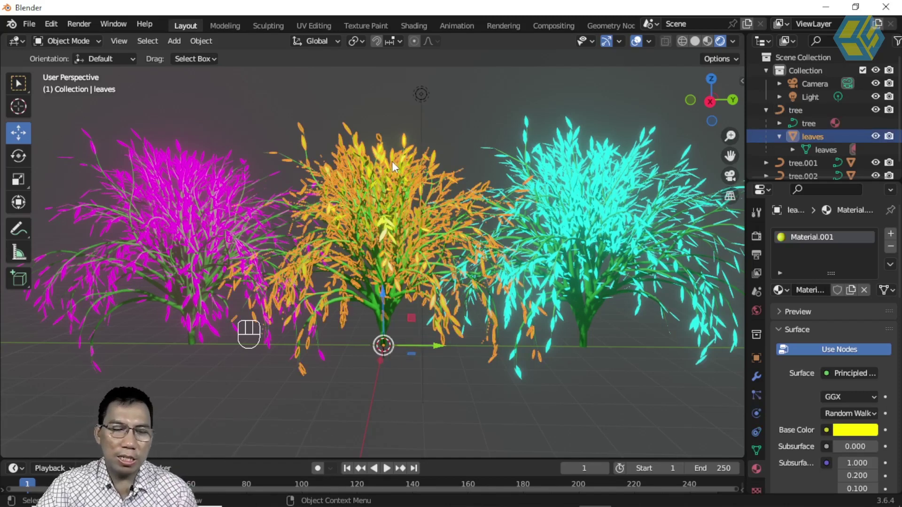
click(382, 124)
click(328, 172)
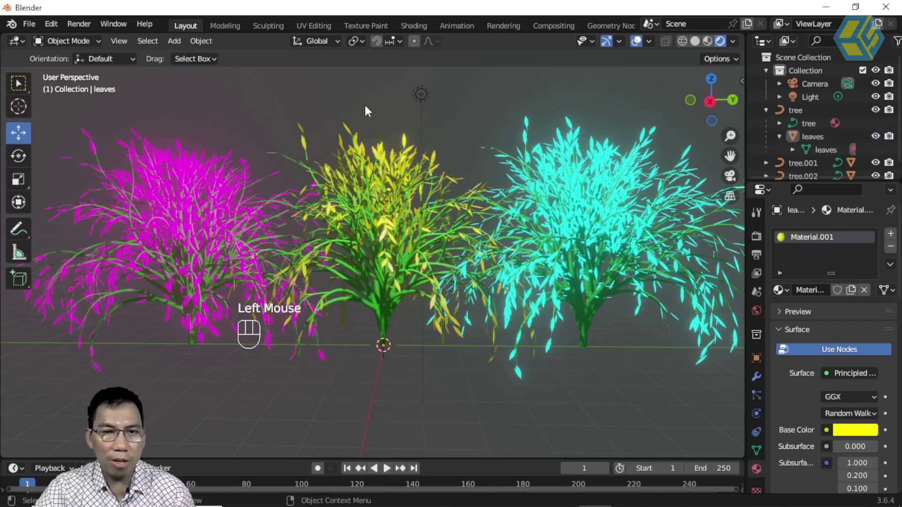
drag(358, 114, 387, 316)
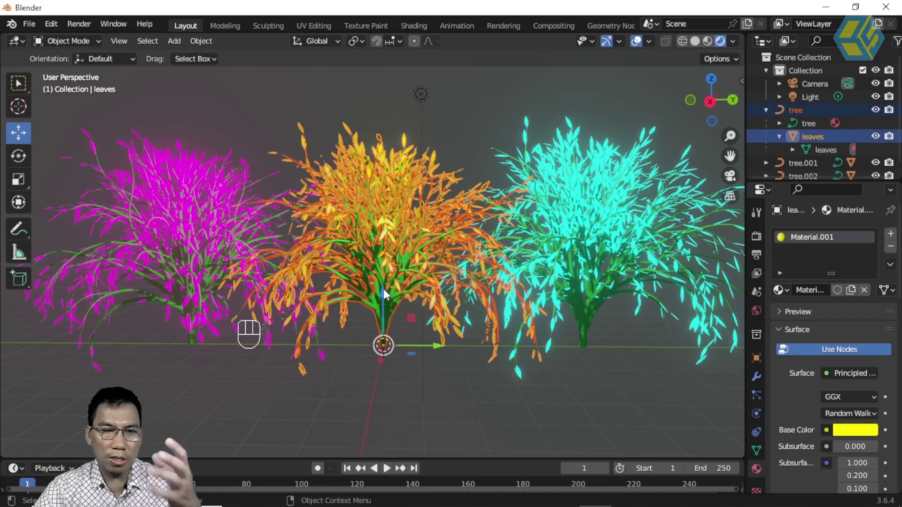
click(757, 376)
click(804, 233)
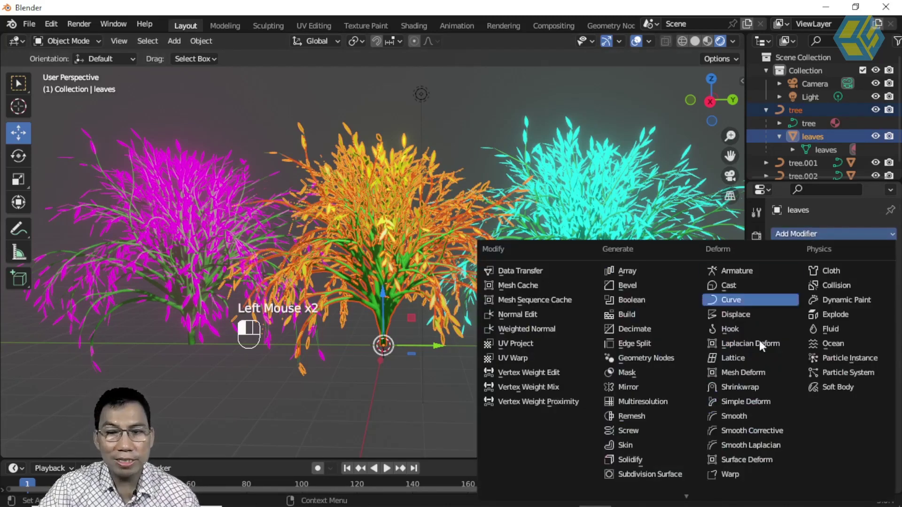
click(758, 400)
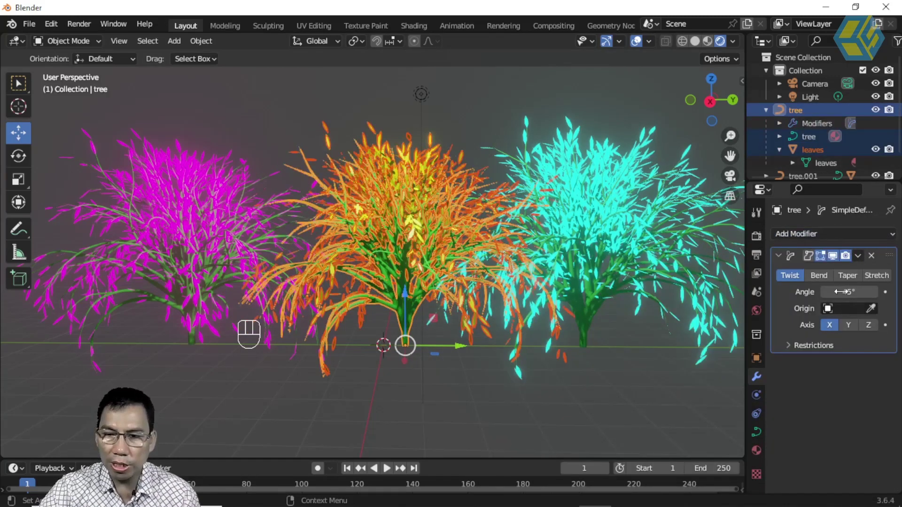
mouse_move(844, 292)
mouse_down()
mouse_move(881, 292)
mouse_move(797, 292)
mouse_move(883, 292)
mouse_move(846, 292)
mouse_up()
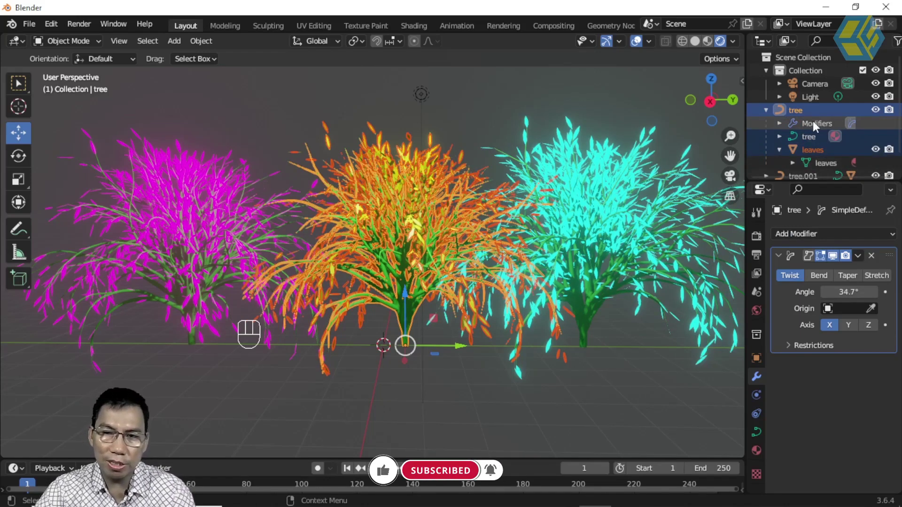
- Enlarge the Outliner and remove the Simple Deform modifier from the middle tree
drag(801, 180, 798, 263)
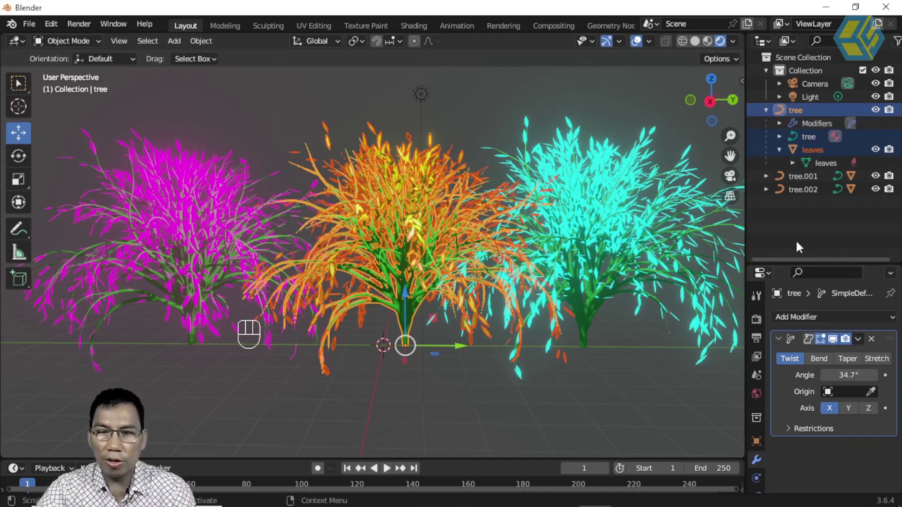
click(870, 339)
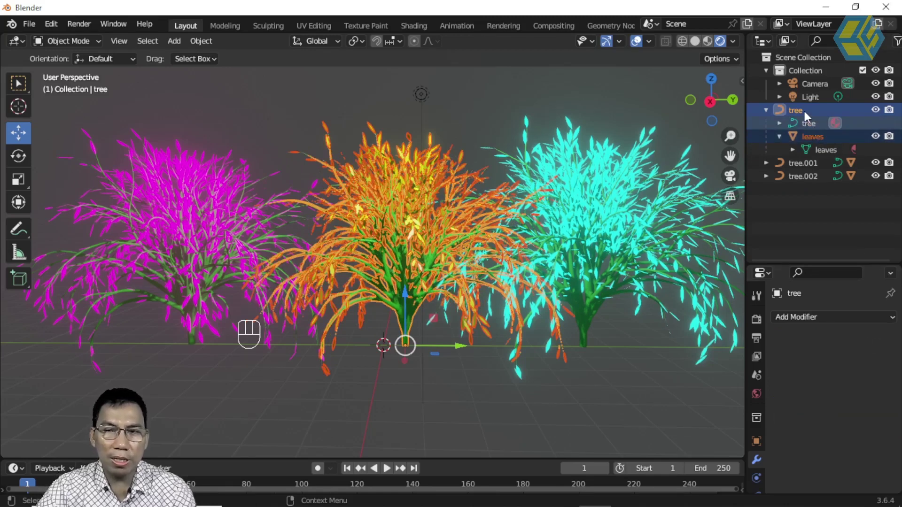
- Extend the Outliner selection to the middle tree's leaves data and try the Simple Deform modifier again
key(shift)
shift+click(826, 150)
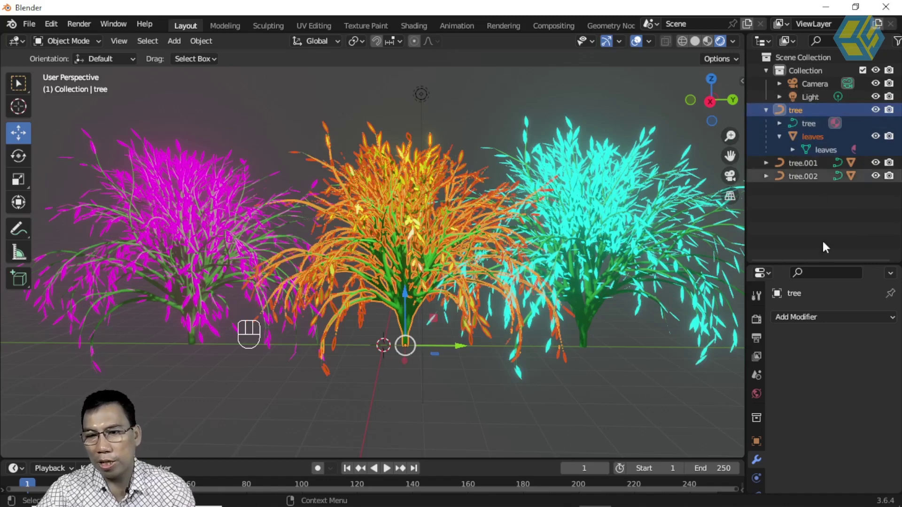
click(829, 315)
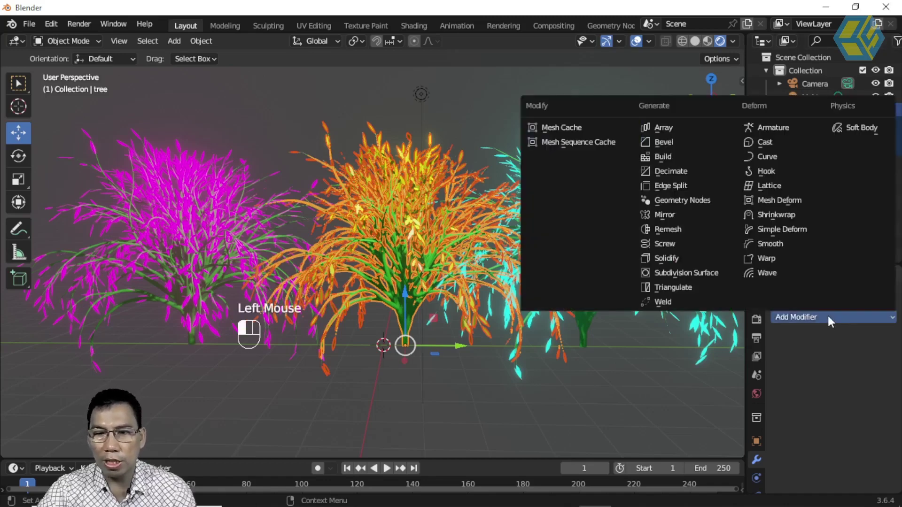
click(779, 229)
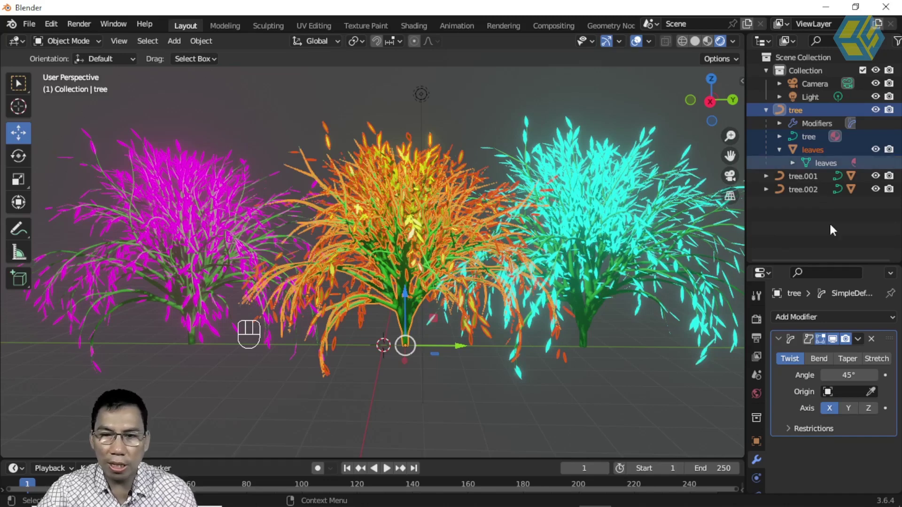
- Expand the middle tree's trunk and leaves data in the Outliner and delete its Simple Deform modifier
click(794, 163)
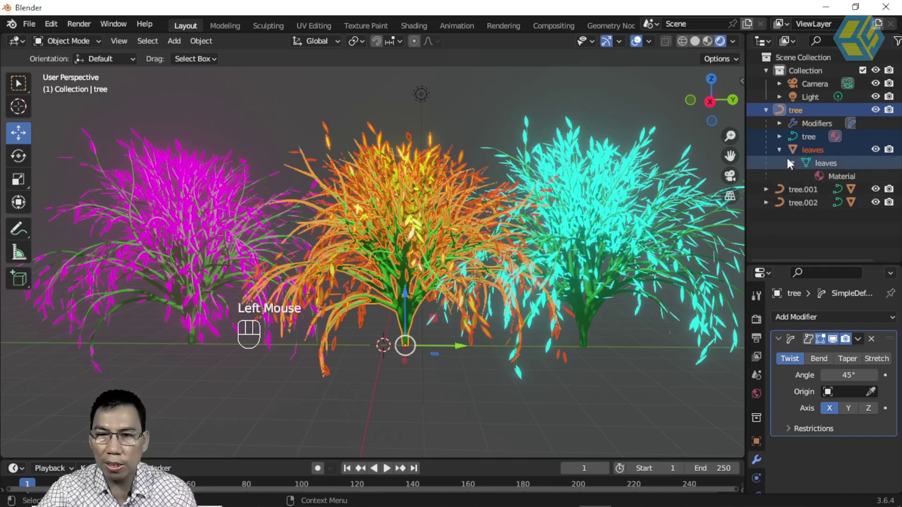
click(779, 137)
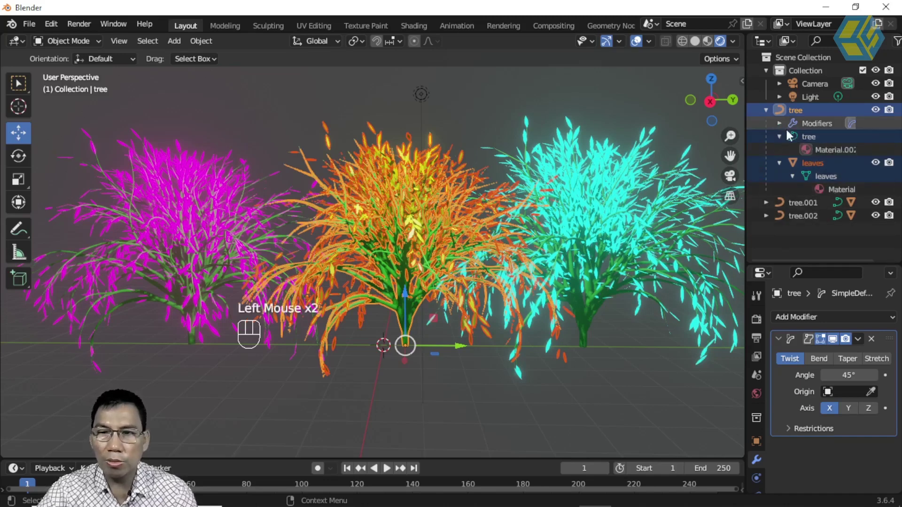
click(799, 110)
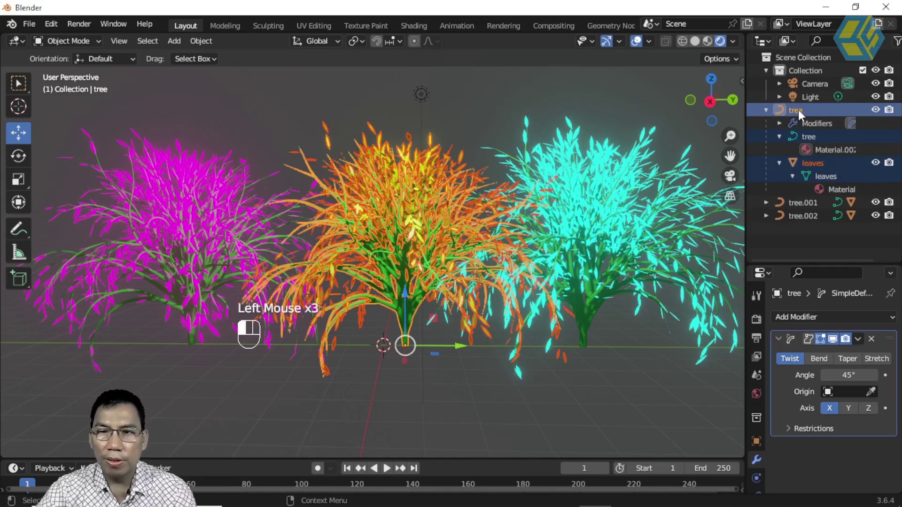
click(872, 339)
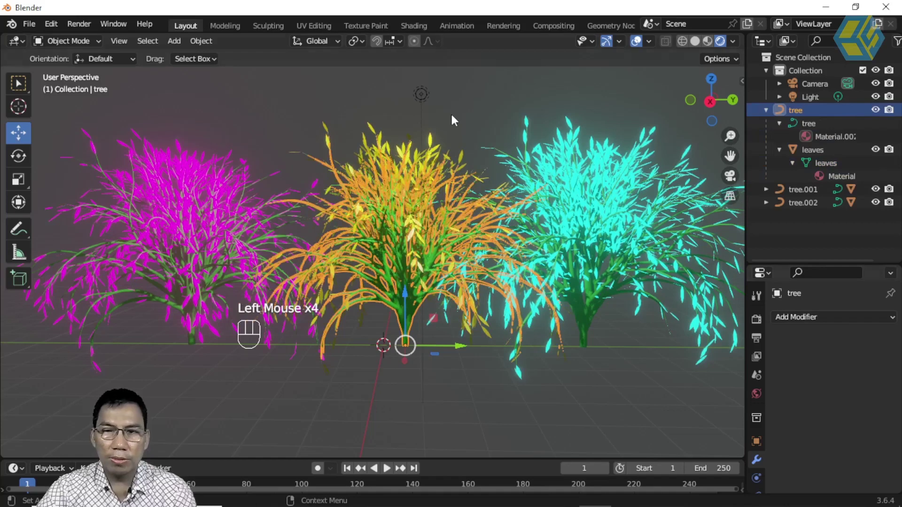
- Reselect only the middle tree's trunk curve and test moving it together with its leaves, cancelling the move
click(793, 119)
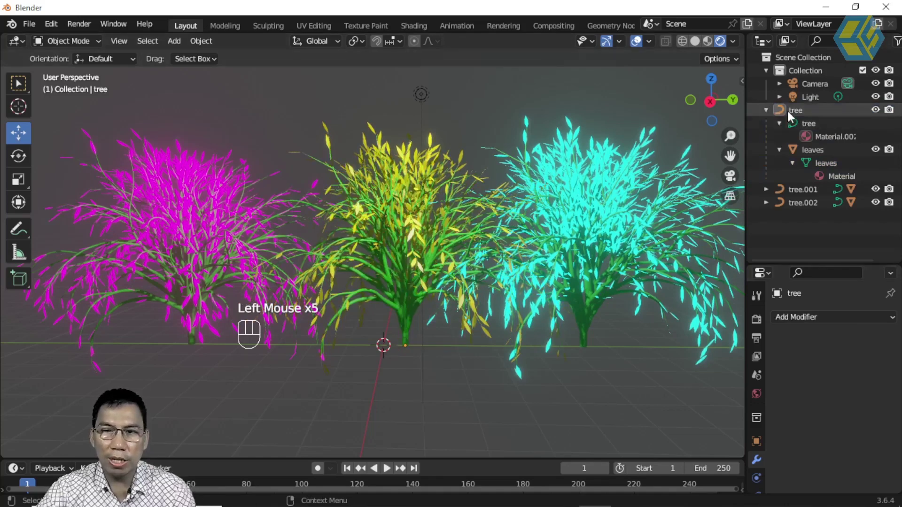
click(789, 108)
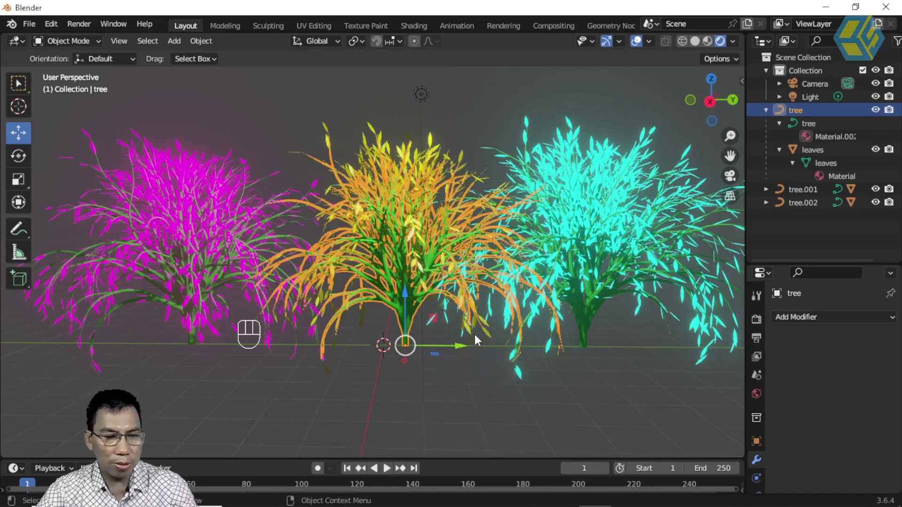
key(g)
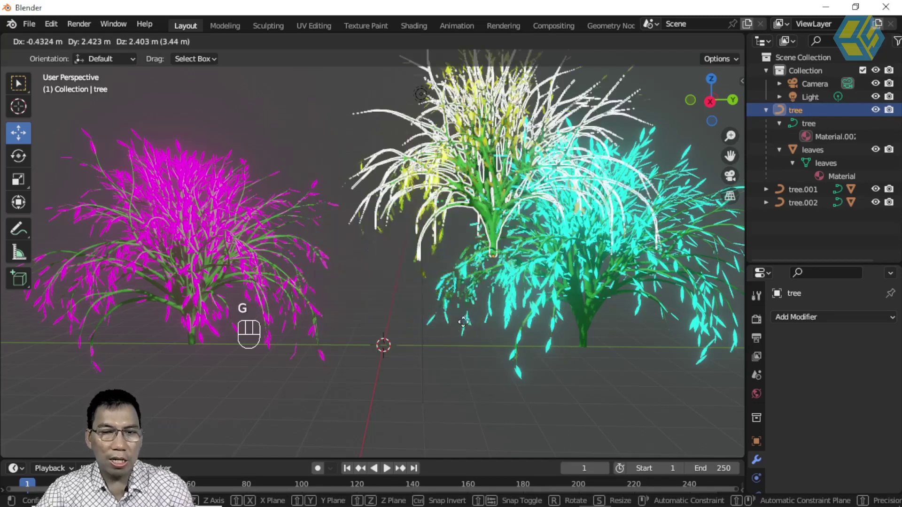
right_click(472, 321)
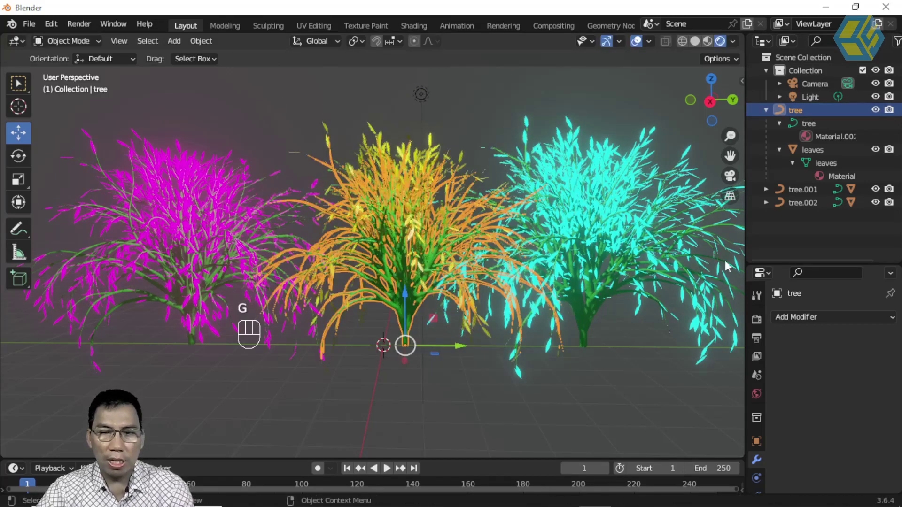
- Add a Simple Deform modifier to the middle tree's trunk curve
click(796, 318)
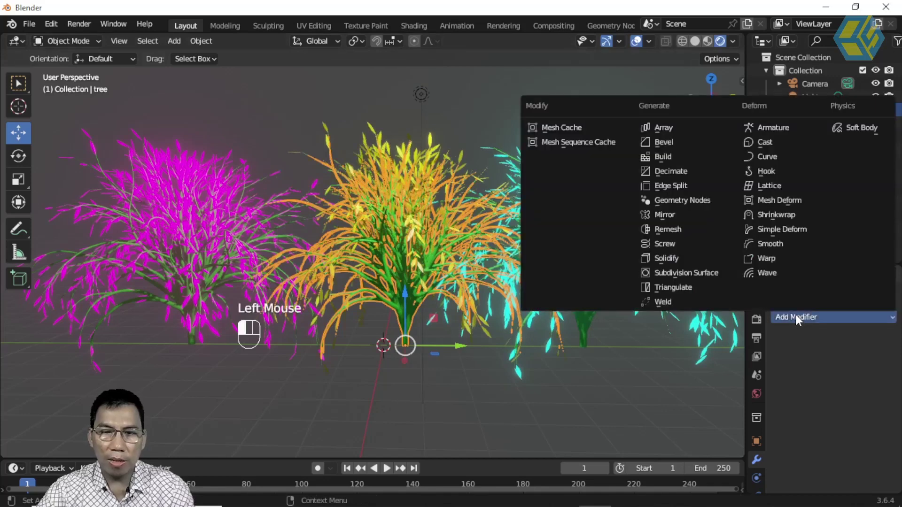
click(779, 227)
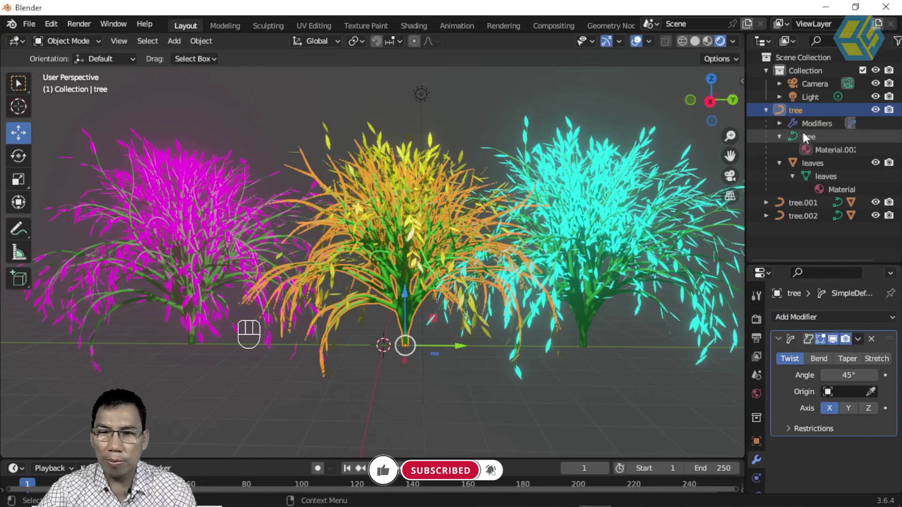
click(779, 123)
click(778, 123)
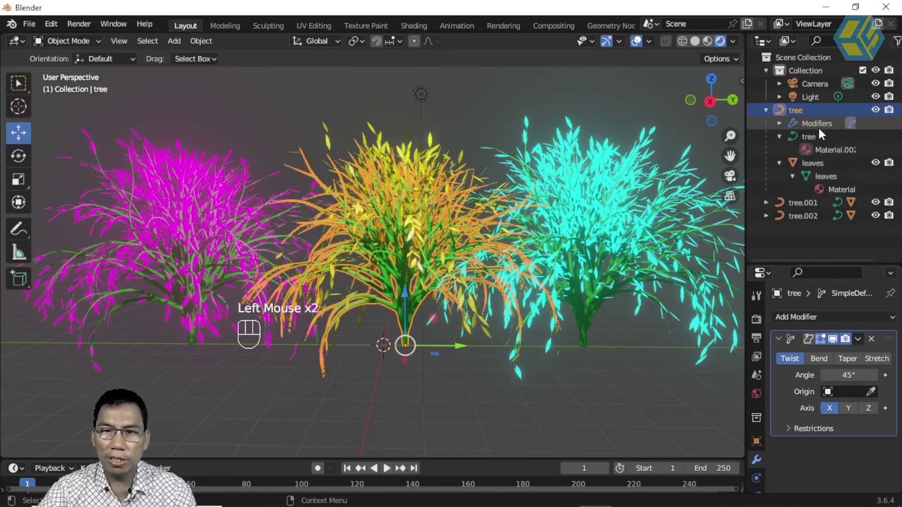
- Select the middle tree's leaves object and add a Simple Deform modifier to it as well
click(818, 166)
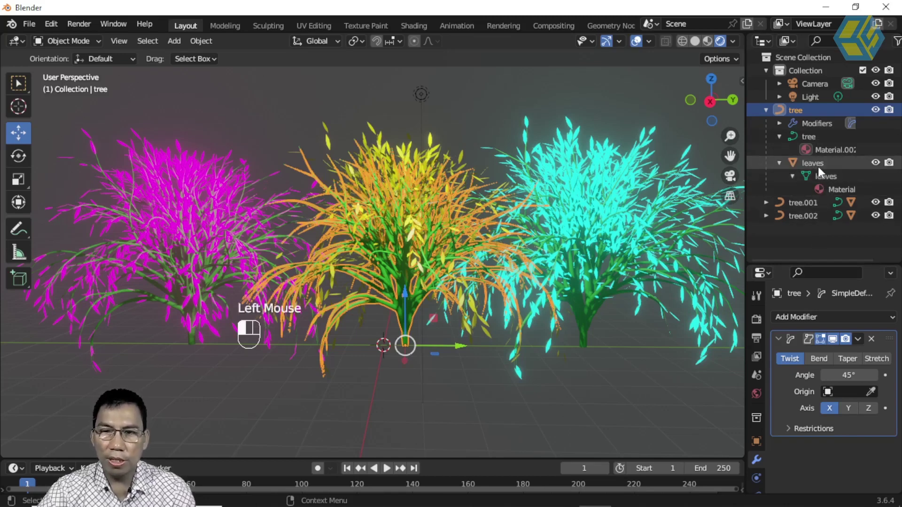
click(808, 316)
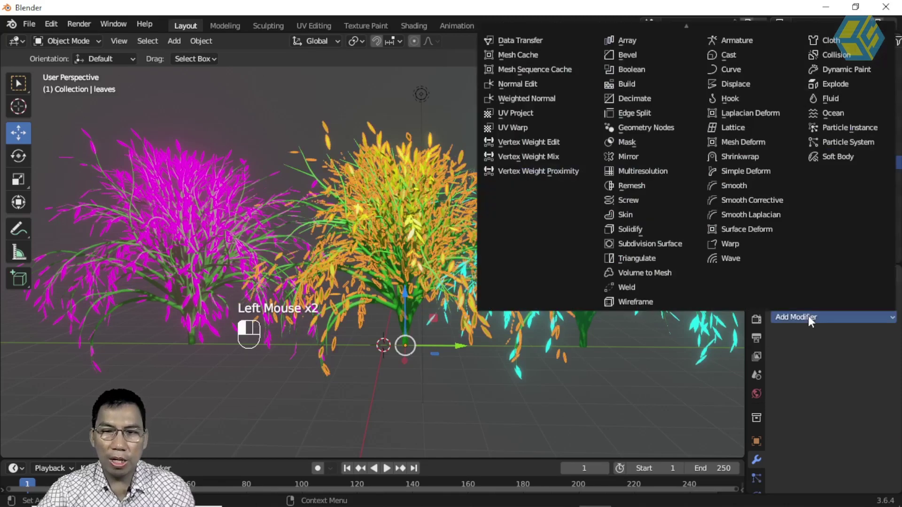
click(743, 174)
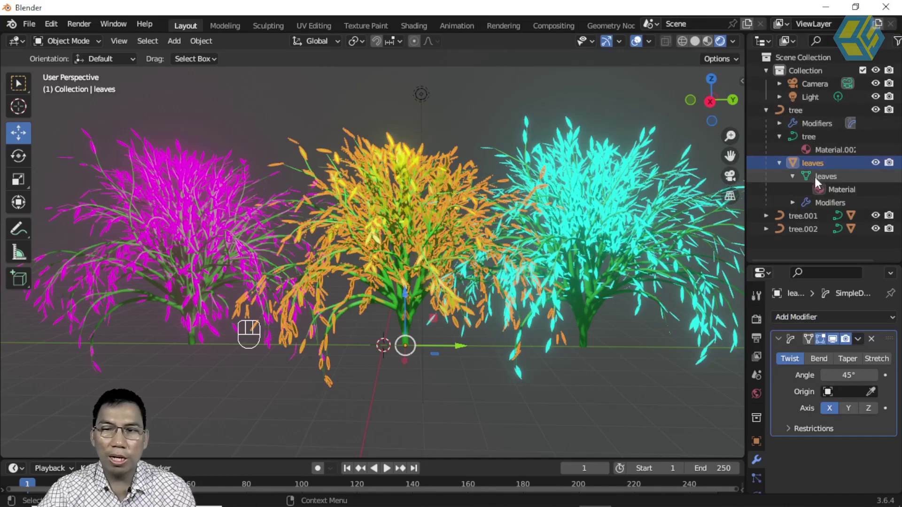
- Adjust the twist angle of the leaves' Simple Deform modifier to about 46.2°
click(811, 124)
click(833, 201)
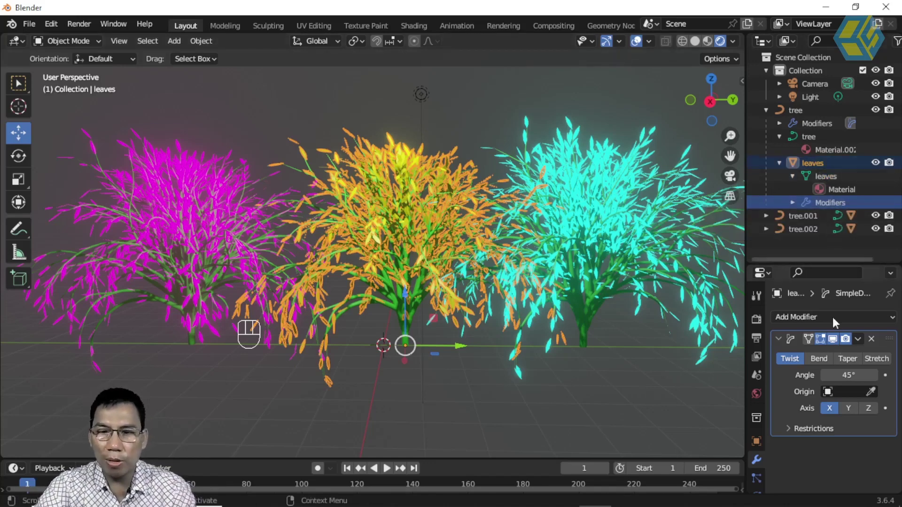
mouse_move(849, 375)
mouse_down()
mouse_move(860, 375)
mouse_move(838, 375)
mouse_move(849, 375)
mouse_up()
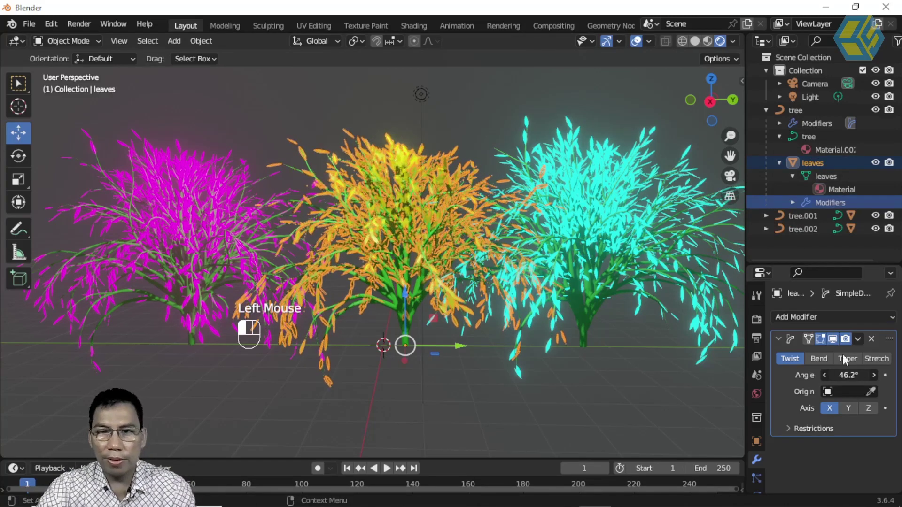
- Set the twist angle of the middle tree's trunk Simple Deform modifier to 44° and deselect the tree
click(811, 122)
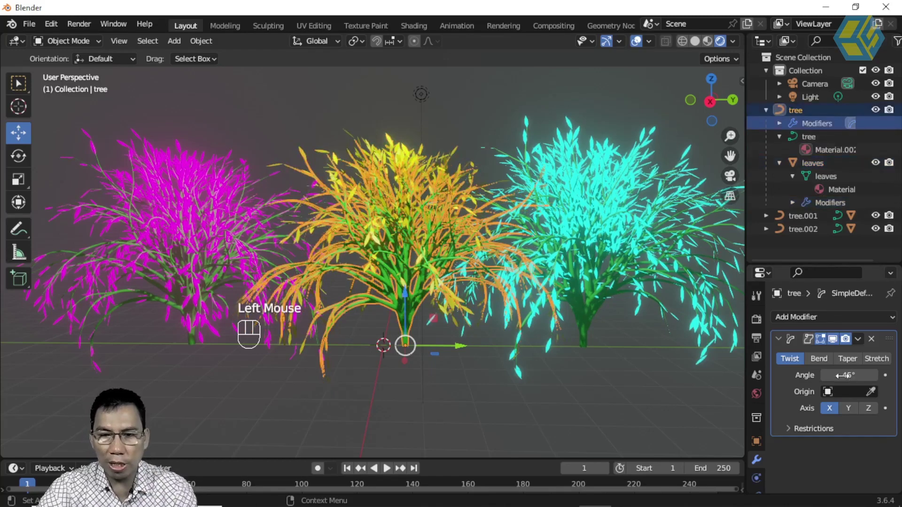
mouse_move(844, 376)
mouse_down()
mouse_move(827, 376)
mouse_move(853, 374)
mouse_up()
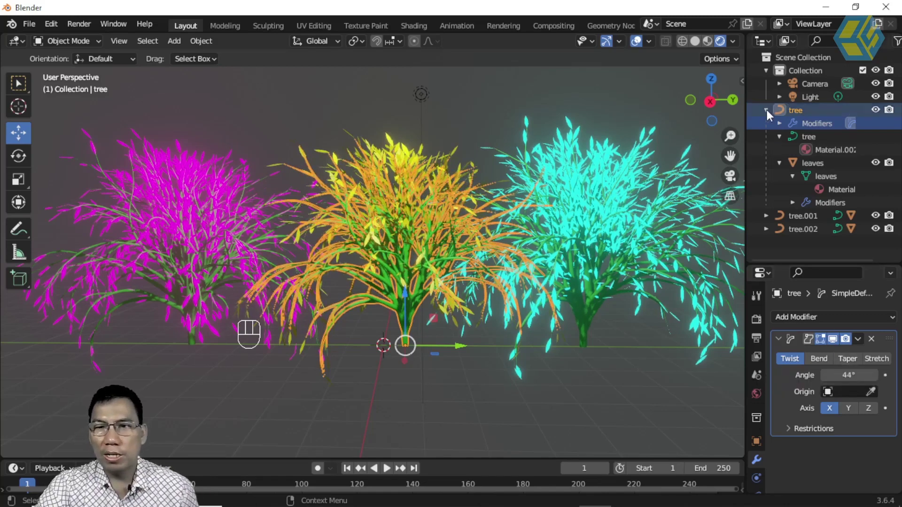
click(468, 275)
middle_drag(467, 275, 484, 300)
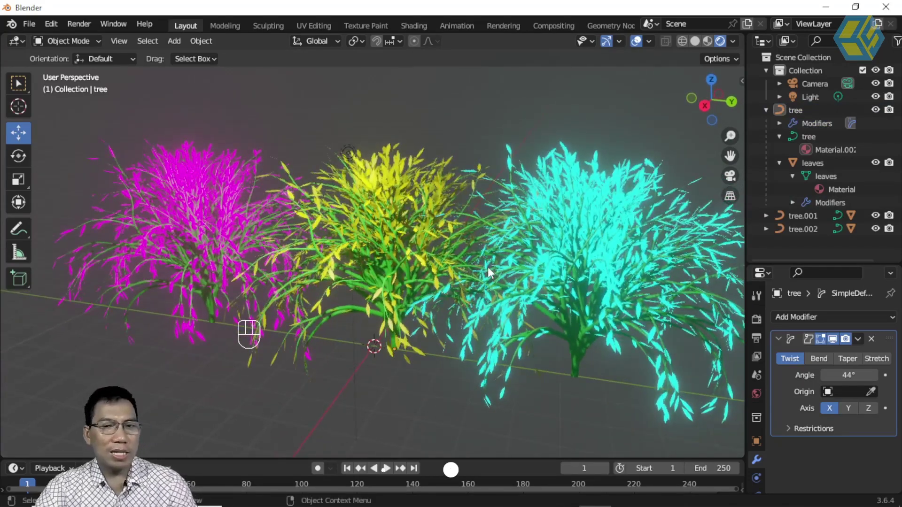